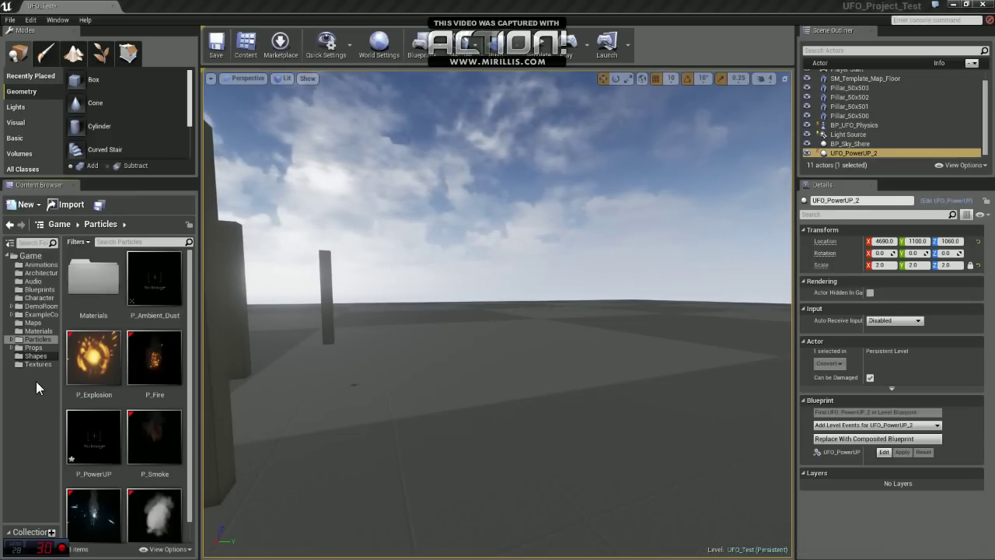
Create a particle system named P_Ring in the Particles folder and open it for editing
click(49, 339)
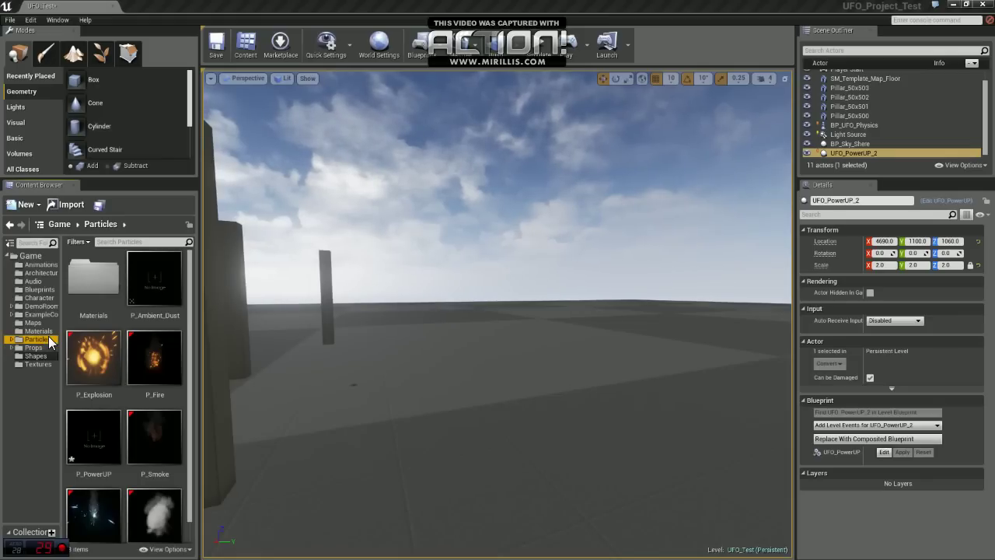
right_click(190, 363)
click(253, 471)
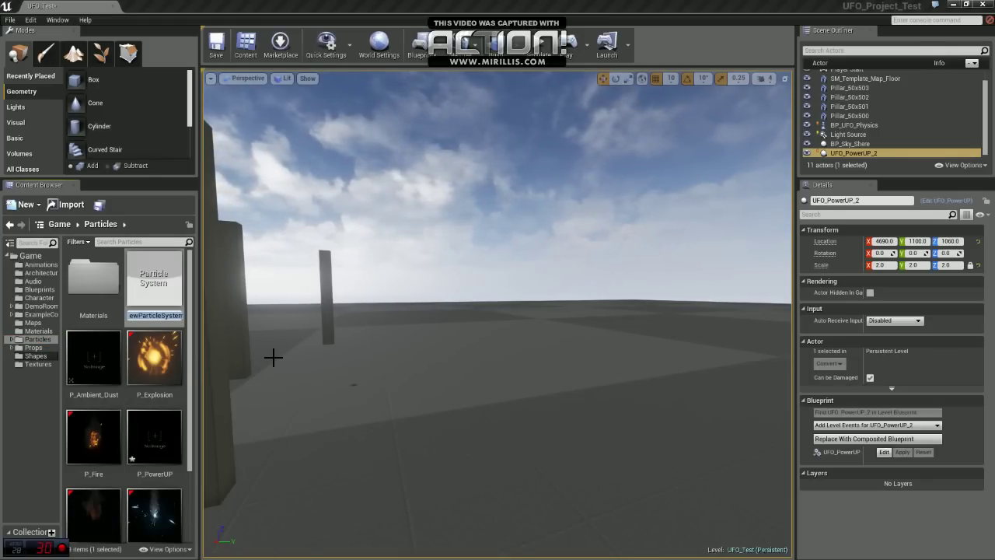
text(P_Ring)
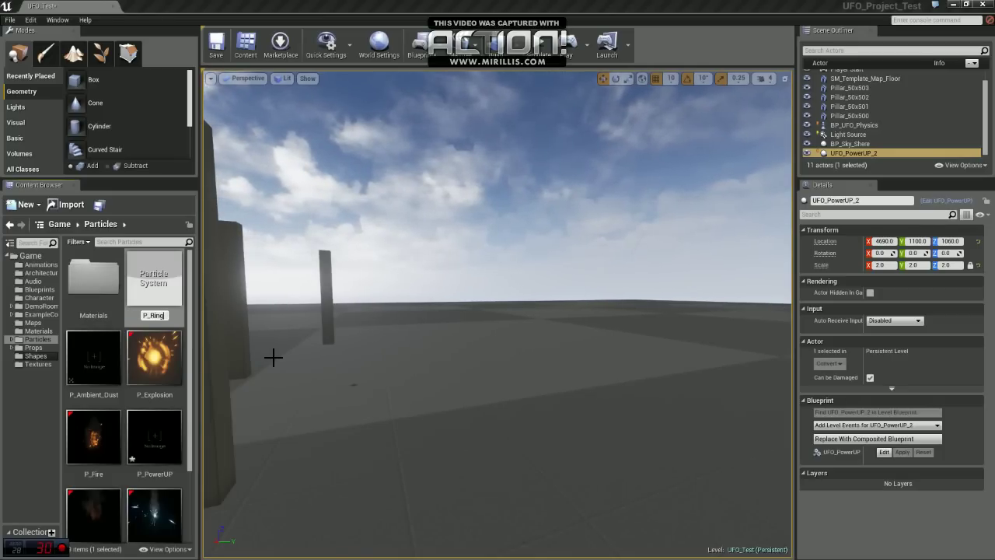
key(Return)
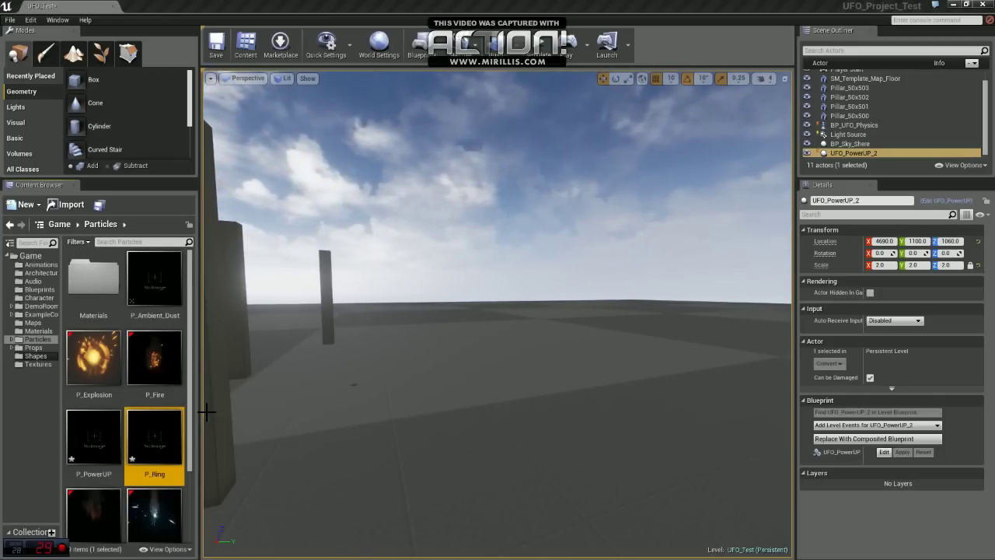
double_click(160, 433)
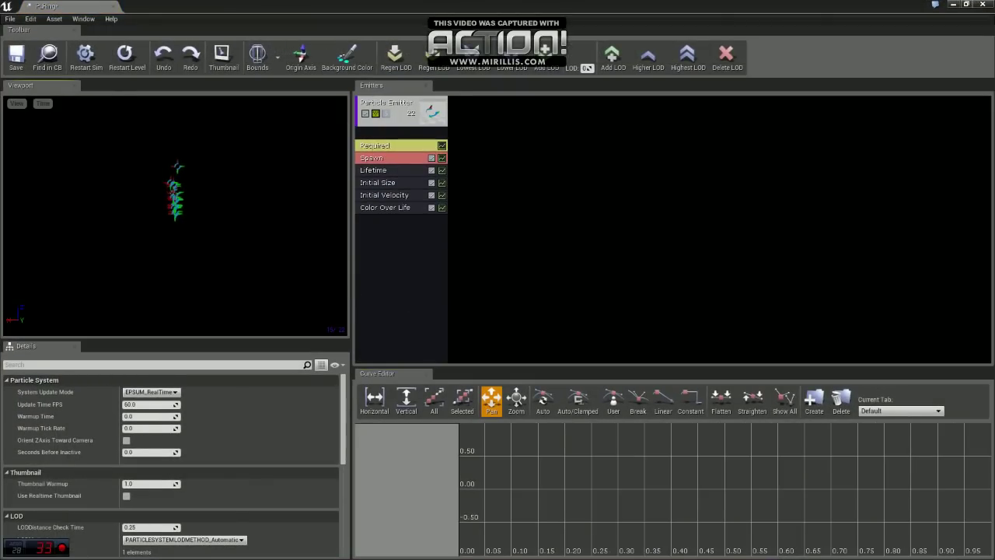
Find Ring_Material in the Materials folder and assign it as the material in the emitter's Required module
right_drag(175, 216, 194, 222)
drag(218, 229, 324, 267)
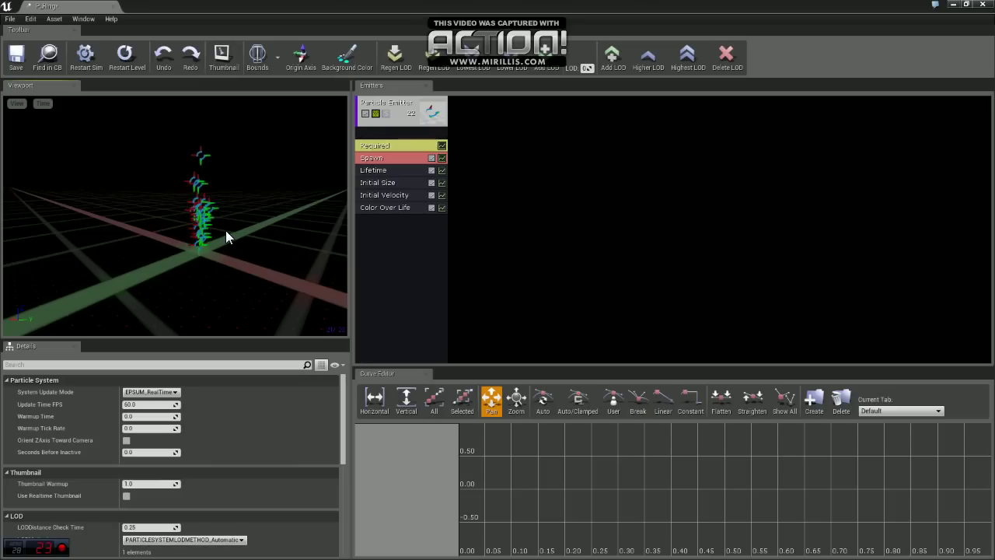
click(409, 146)
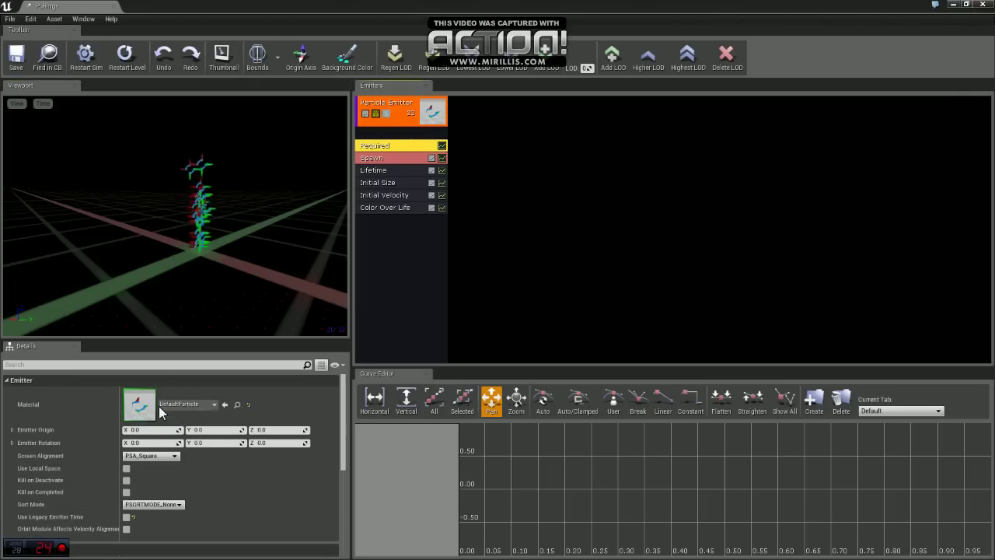
click(964, 4)
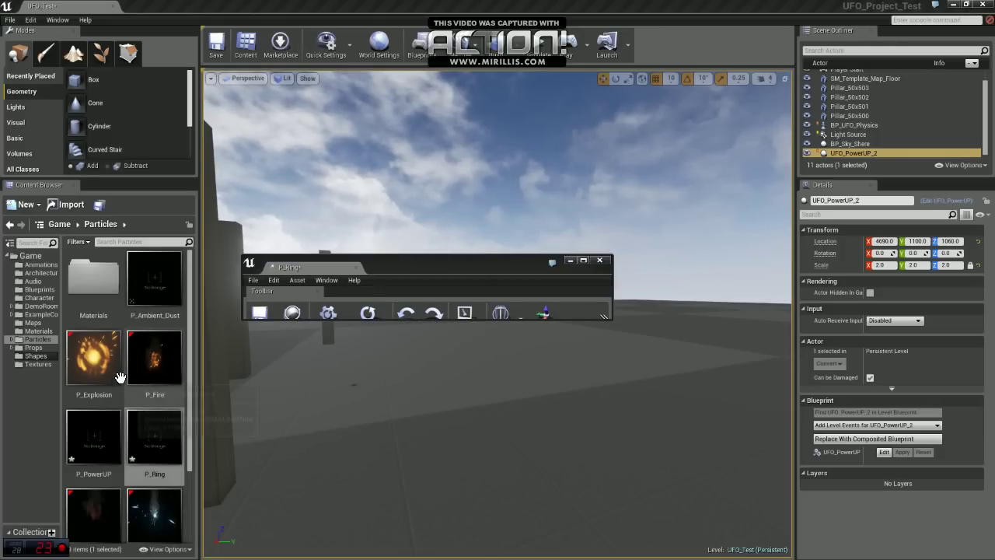
click(43, 332)
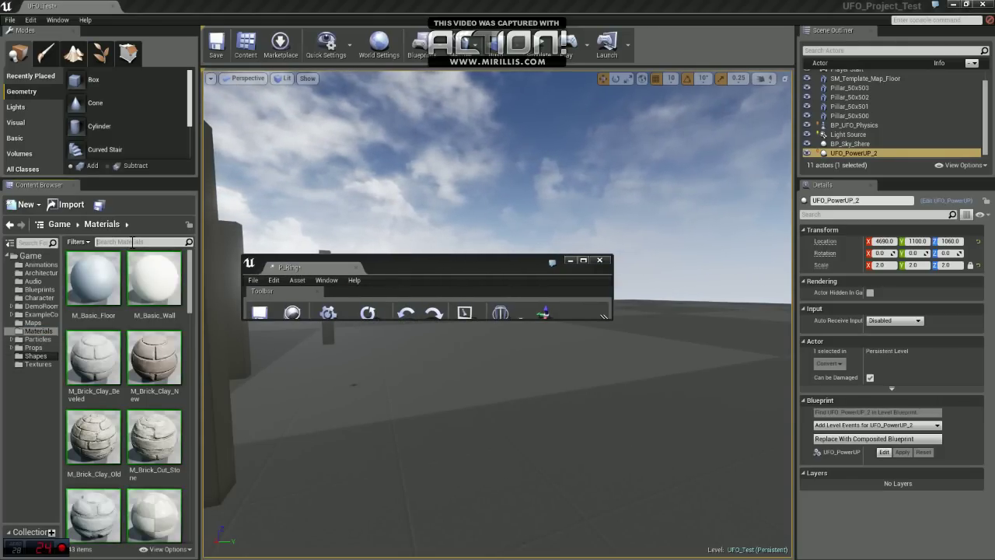
click(133, 241)
text(ring)
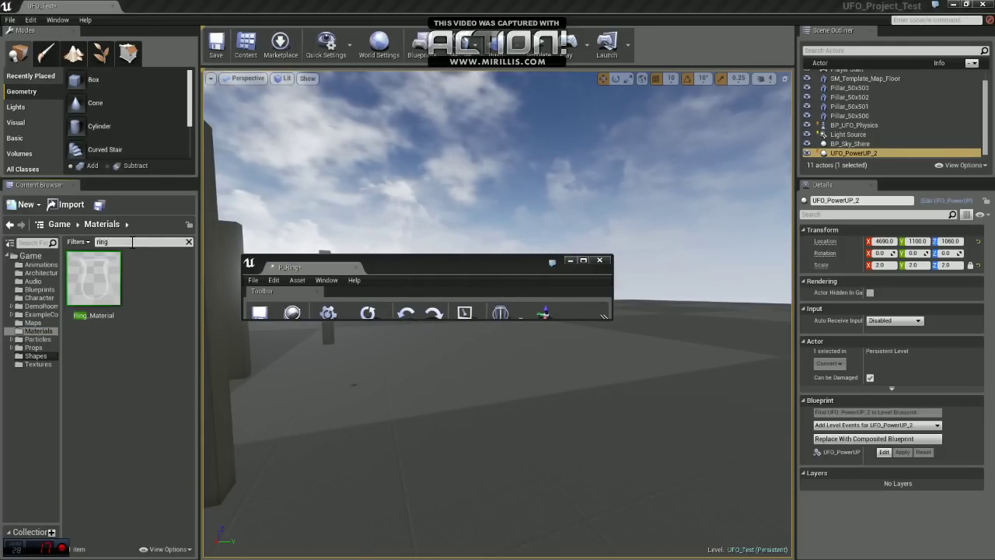
click(94, 282)
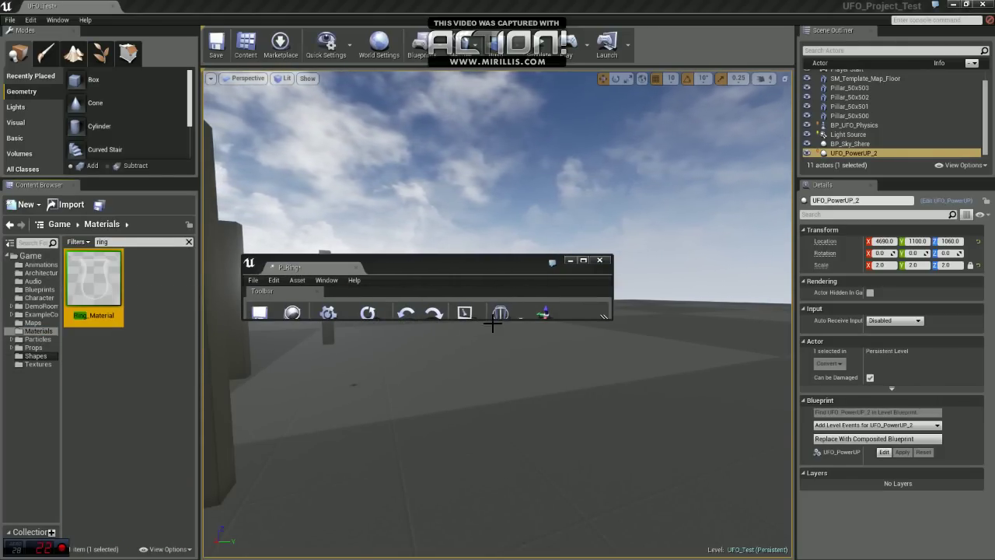
click(583, 259)
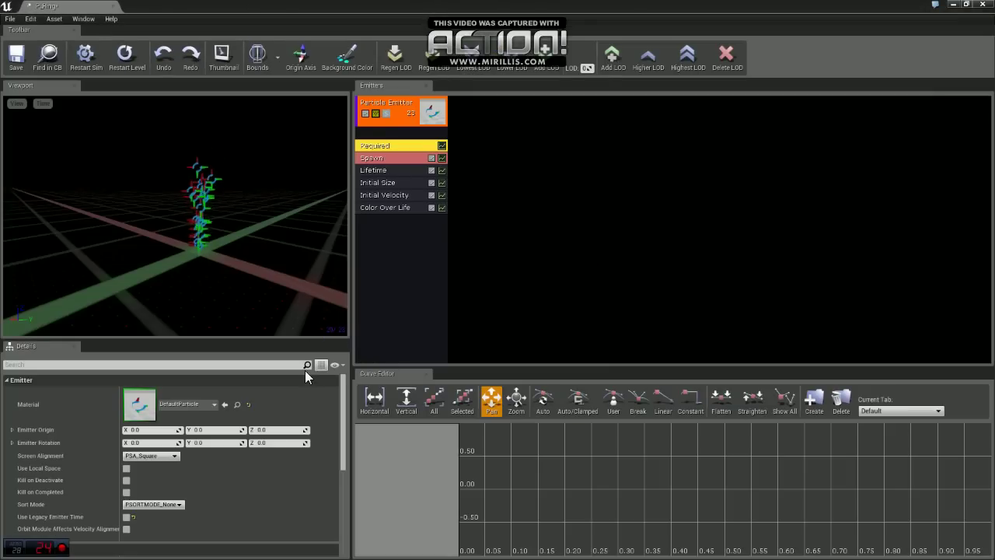
click(225, 404)
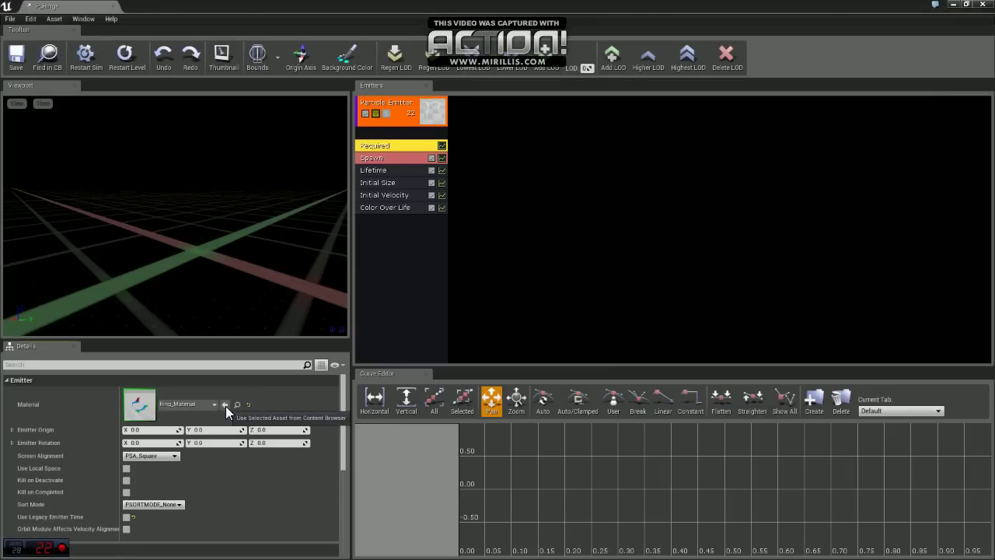
Set the constant spawn rate in the emitter's Spawn module to 0
mouse_move(227, 269)
mouse_down()
mouse_move(216, 237)
mouse_move(223, 221)
mouse_move(228, 272)
mouse_up()
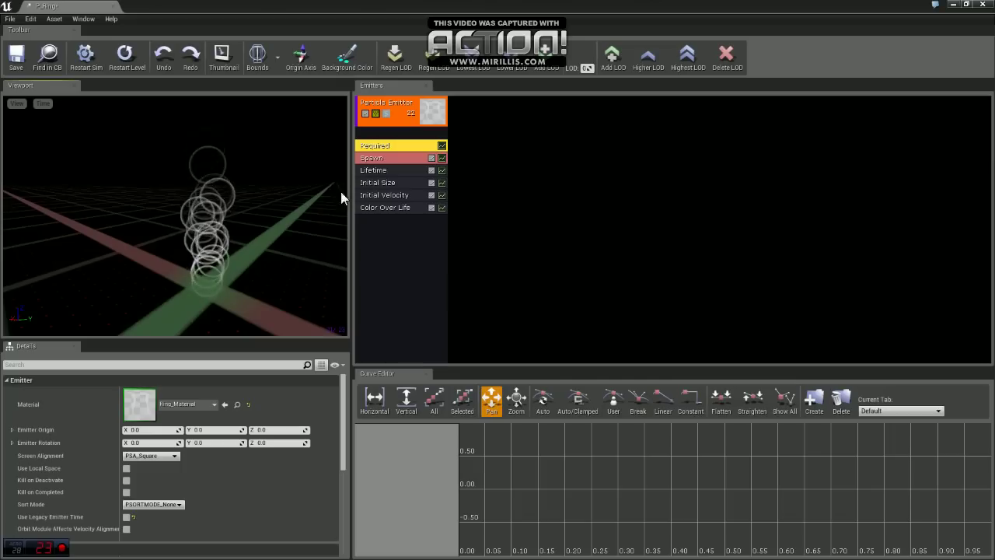
click(395, 159)
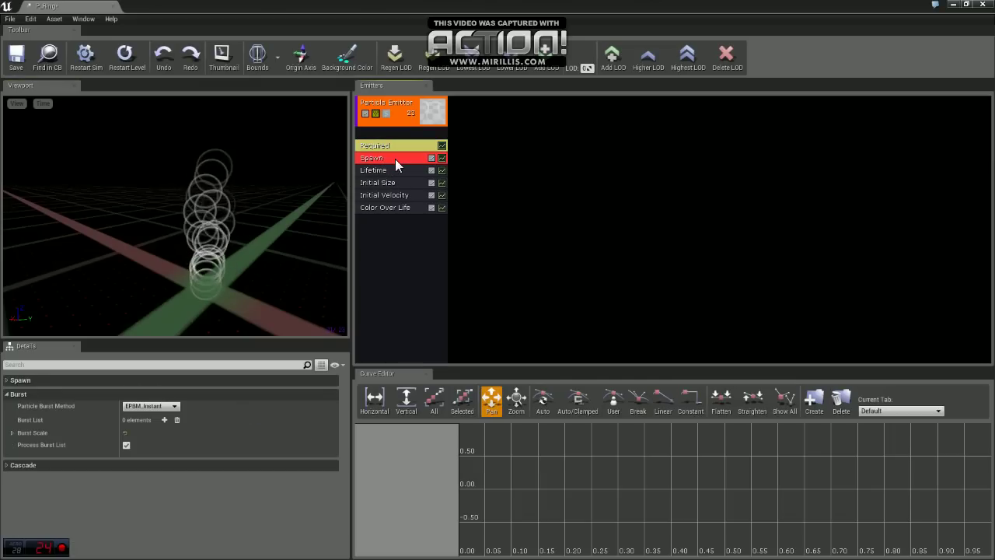
click(8, 381)
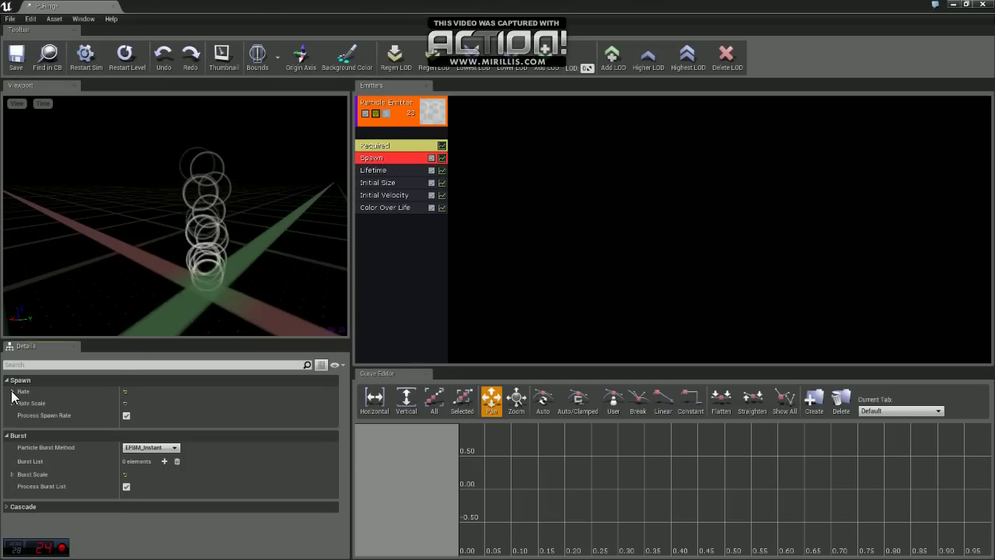
click(17, 403)
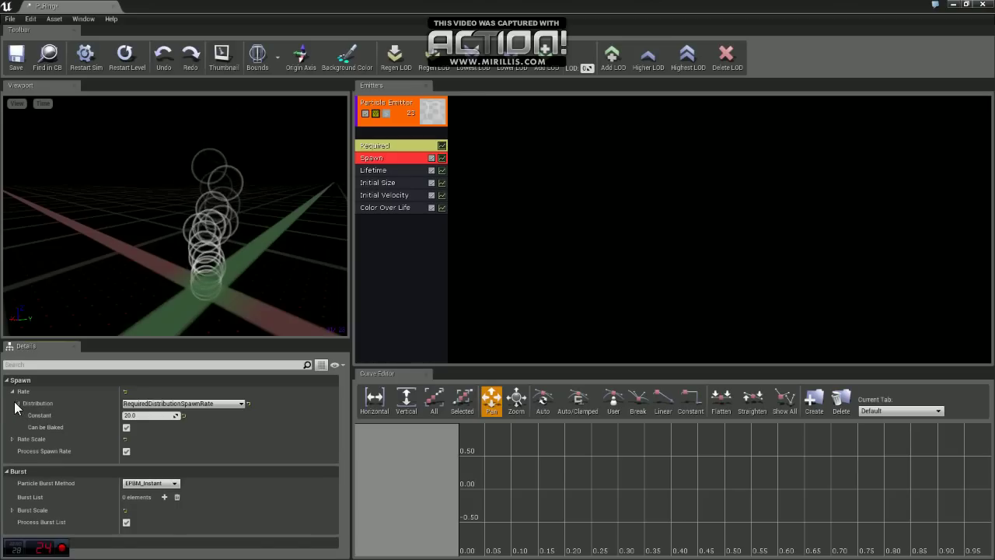
click(150, 416)
text(0)
key(Return)
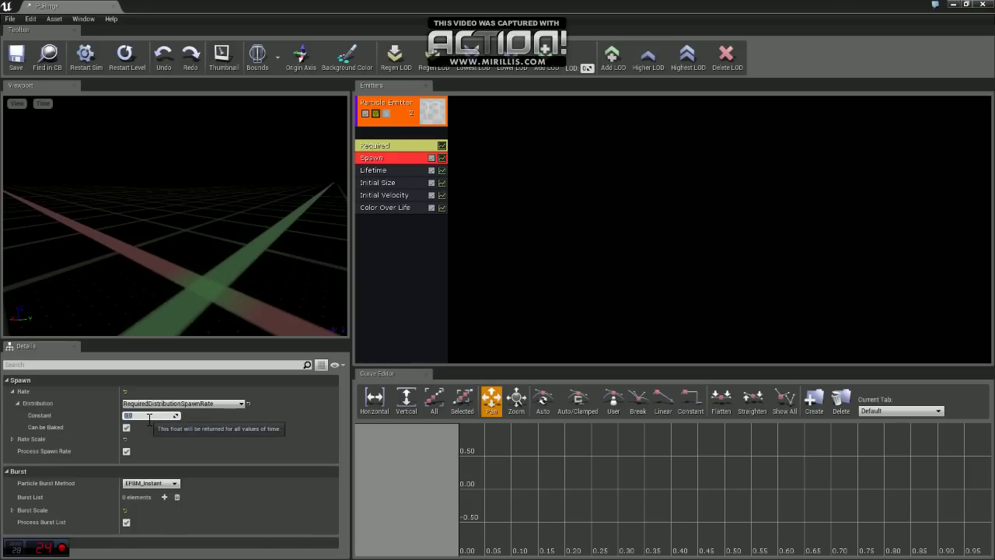
Add one entry to the Spawn module's Burst List with Count 1 and Count Low 1
click(9, 381)
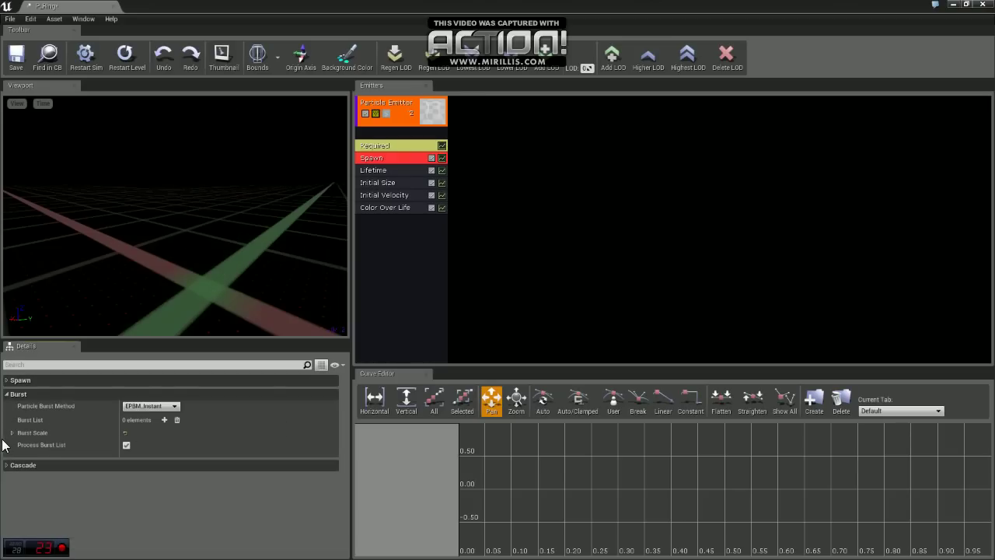
click(164, 420)
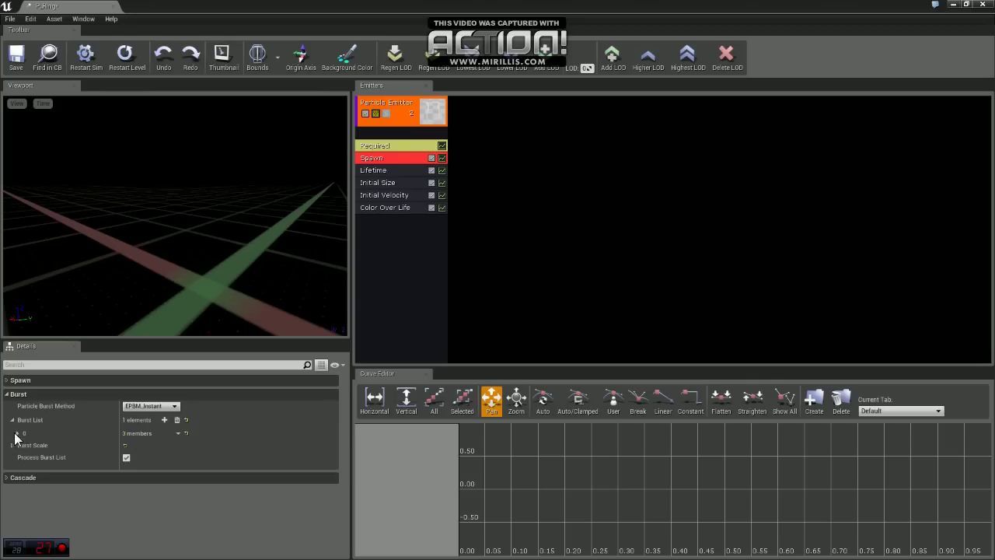
click(16, 433)
click(149, 446)
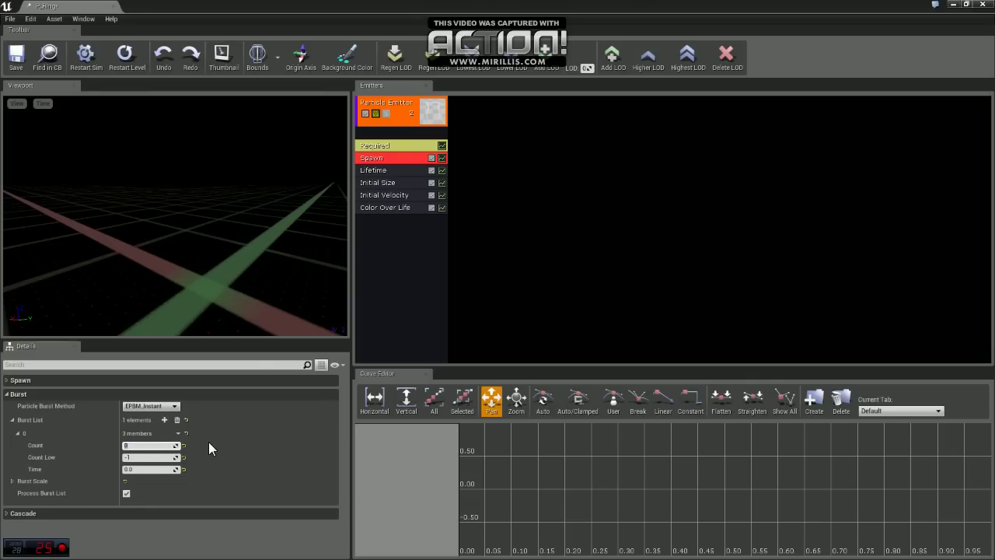
text(1)
key(Tab)
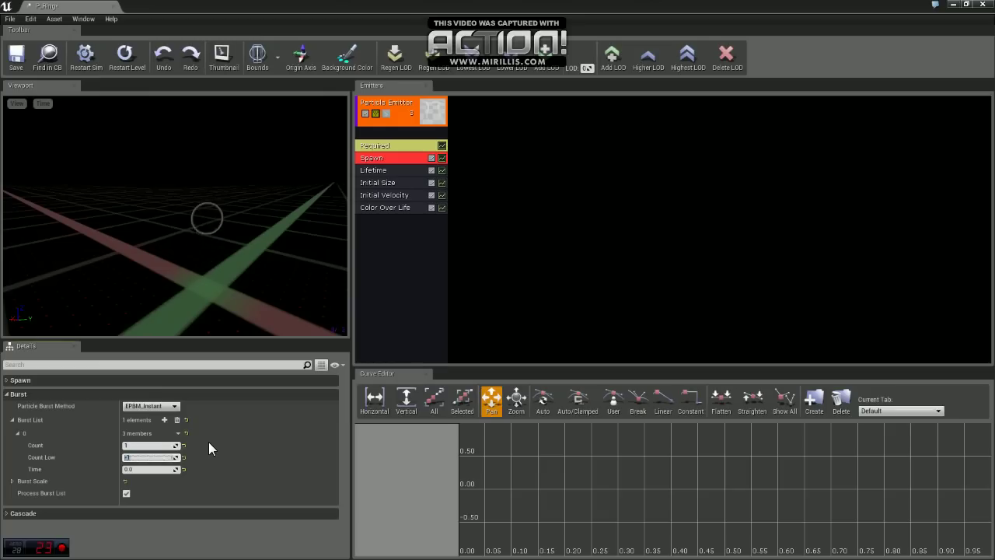
text(1)
key(Tab)
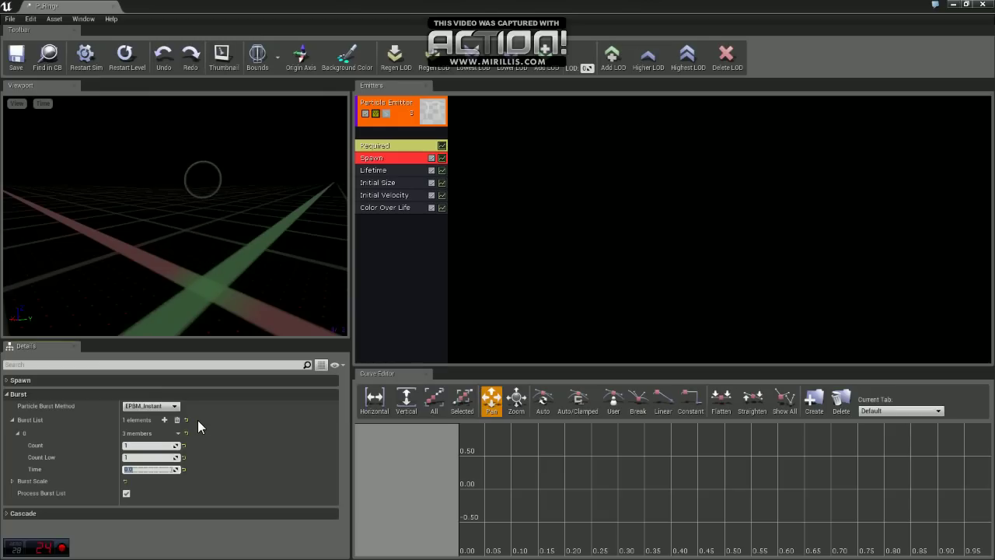
Change the Lifetime module's distribution to DistributionFloatUniform and set its minimum and maximum to 1
click(377, 171)
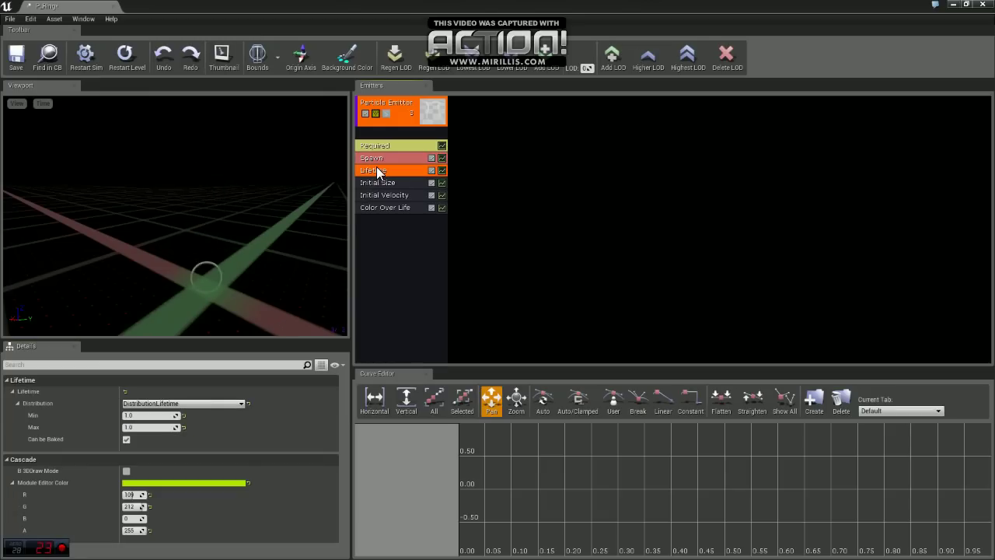
click(181, 403)
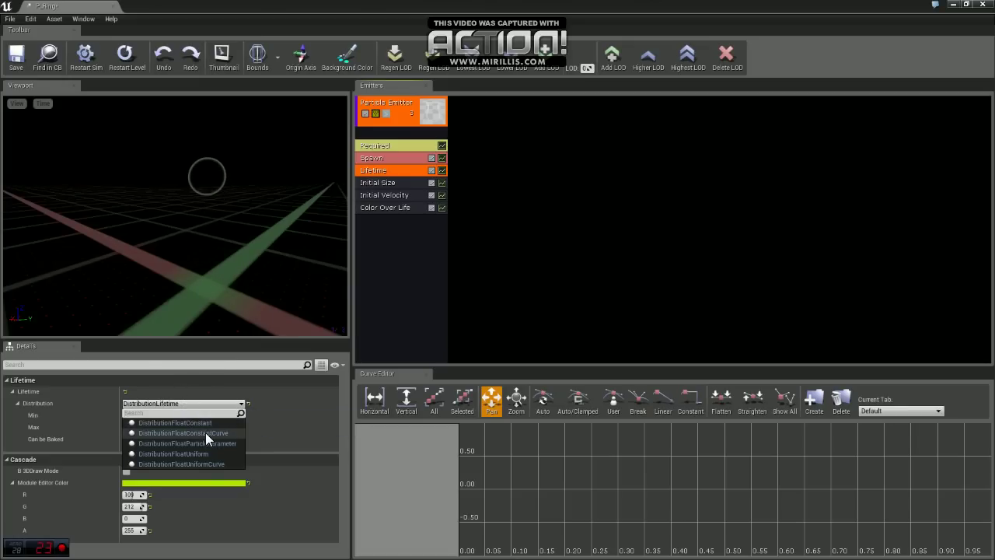
click(202, 454)
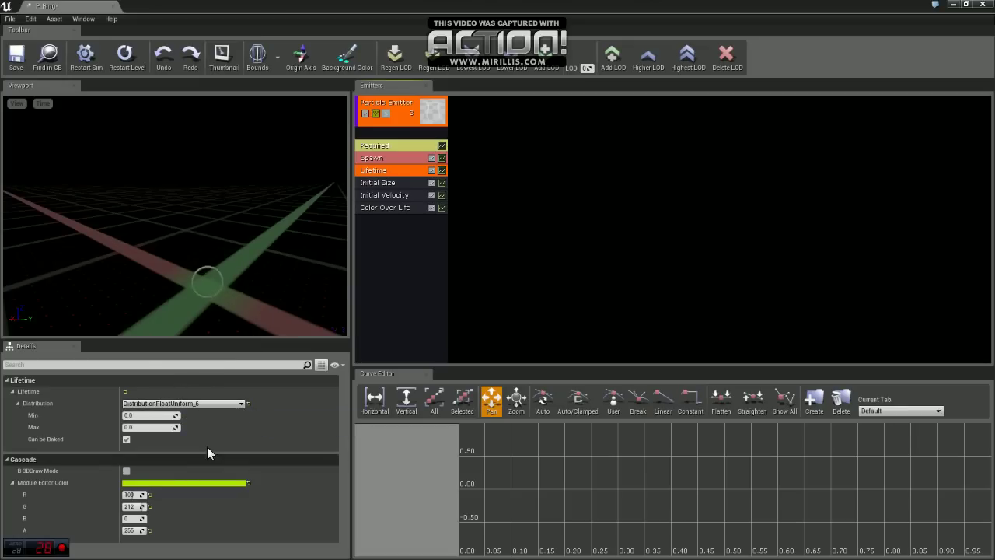
click(141, 417)
text(1)
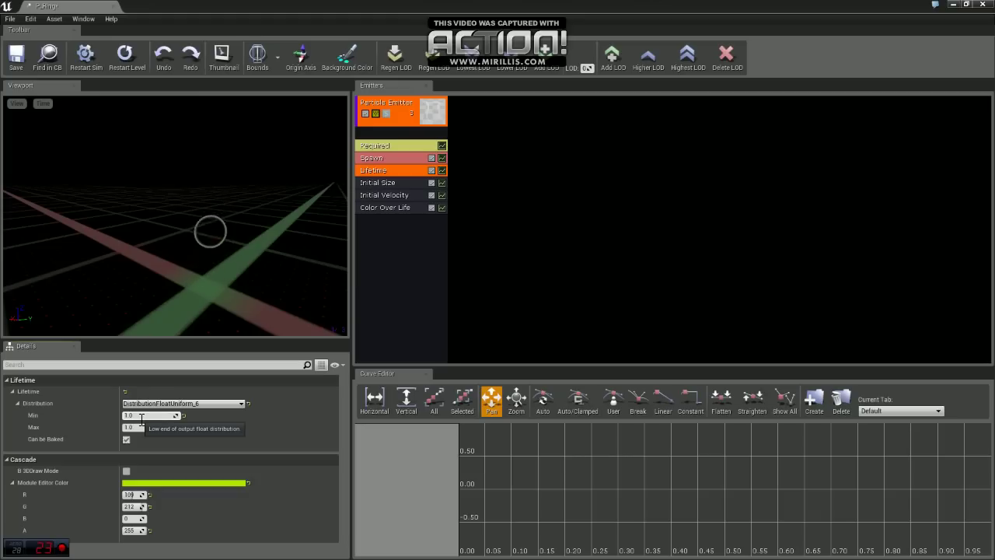
Change the Initial Size distribution to DistributionVectorUniform and set its maximum to 25 on X, Y and Z
click(386, 185)
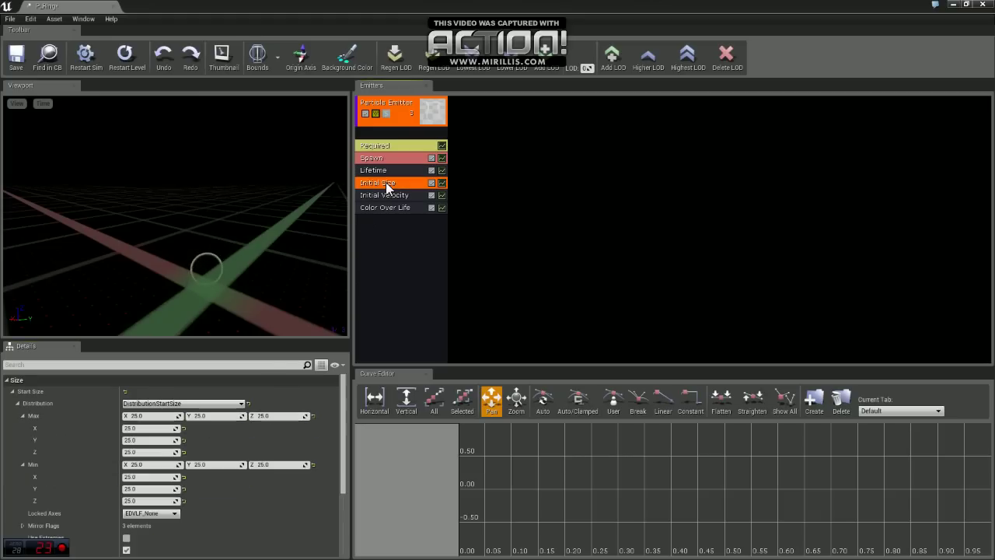
click(179, 404)
click(191, 451)
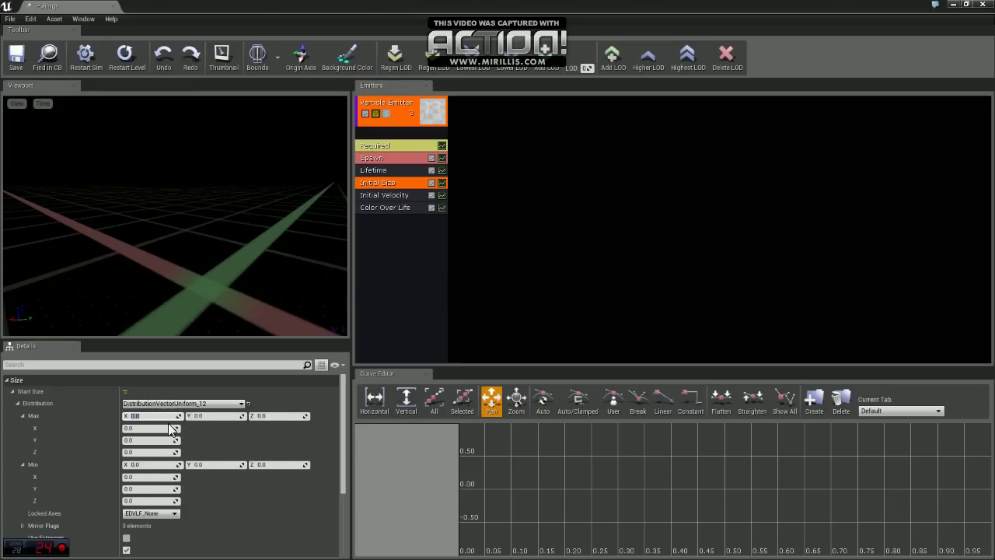
text(25)
key(Tab)
text(25)
key(Tab)
text(25)
key(Tab)
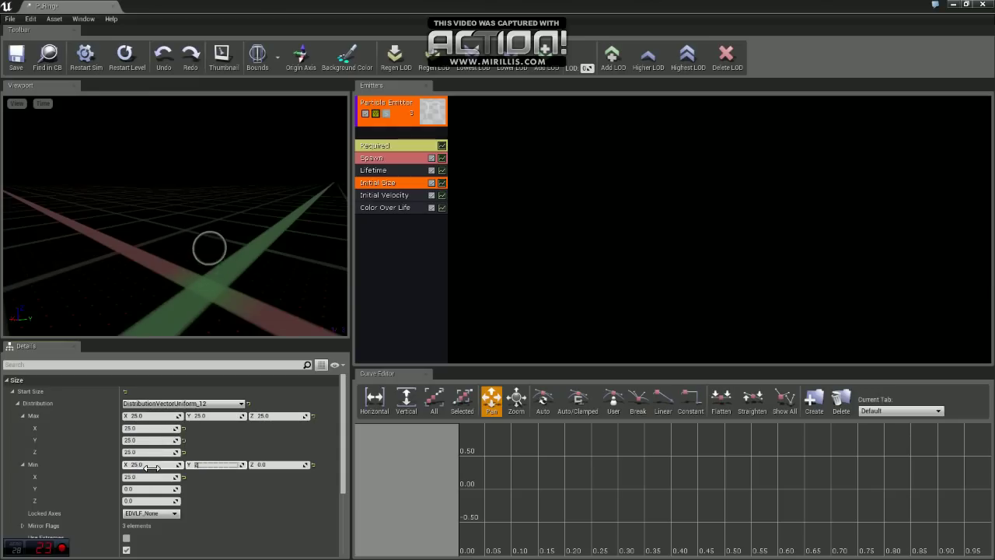
Set the Initial Size minimum to 25 on all axes
text(5)
key(Tab)
text(25)
key(Tab)
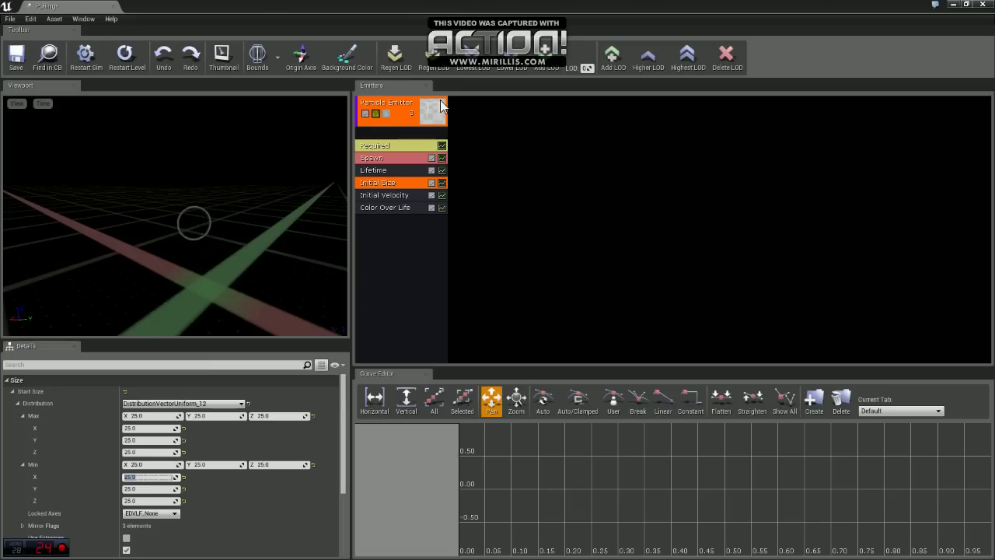
Change the Start Velocity distribution in the Initial Velocity module to DistributionVectorUniform
click(394, 196)
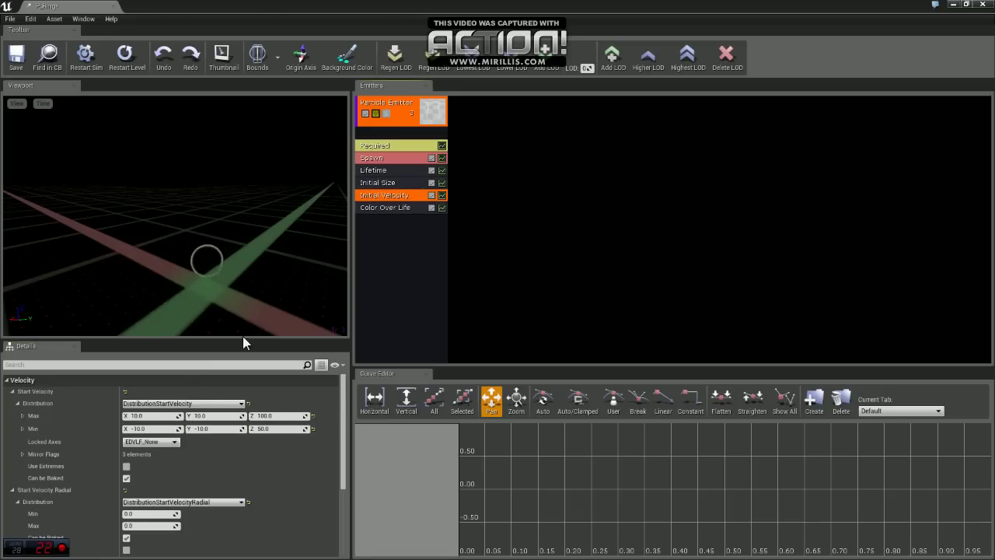
click(176, 405)
click(192, 457)
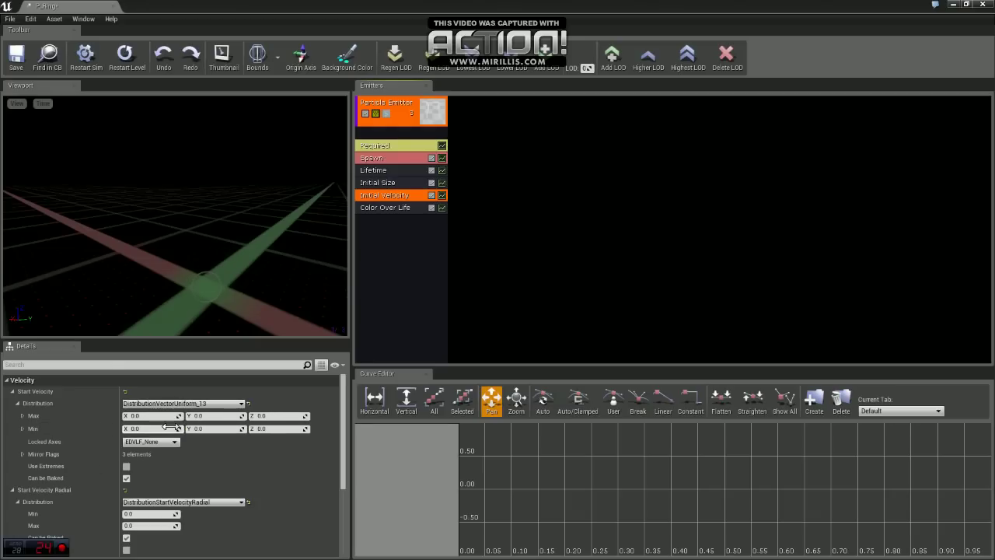
scroll(234, 452, down, 1)
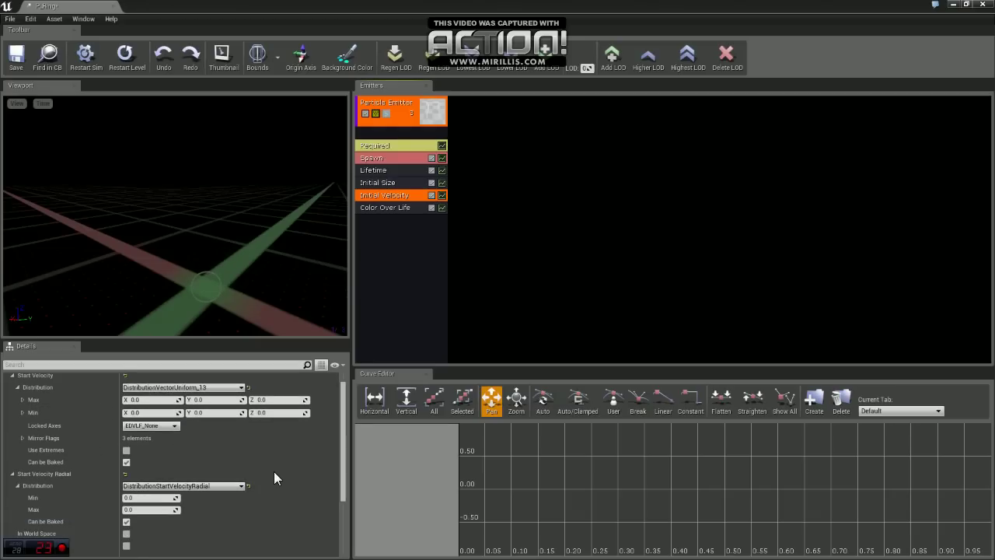
scroll(274, 471, down, 1)
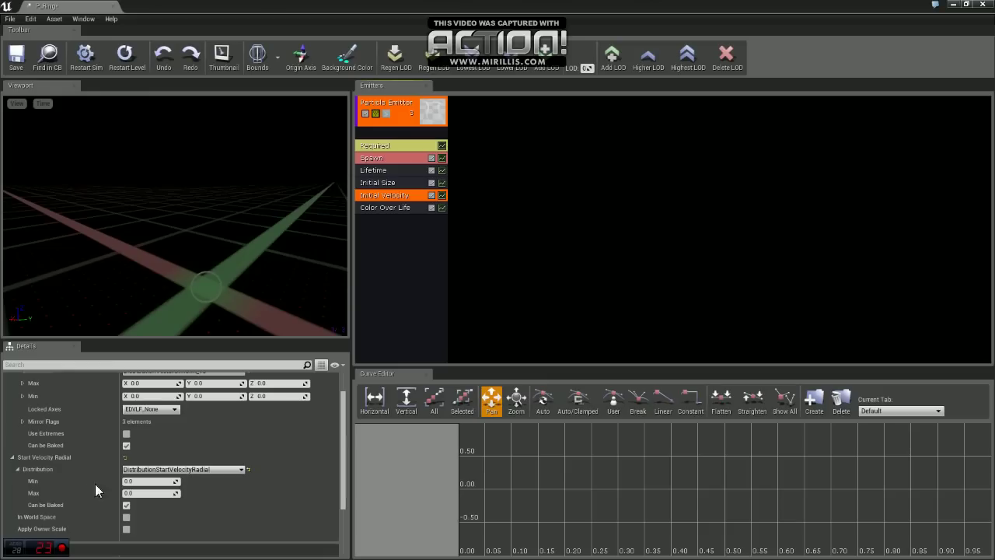
Change the Color Over Life distribution to DistributionVectorConstantCurve and add two points to its constant curve
scroll(262, 476, down, 2)
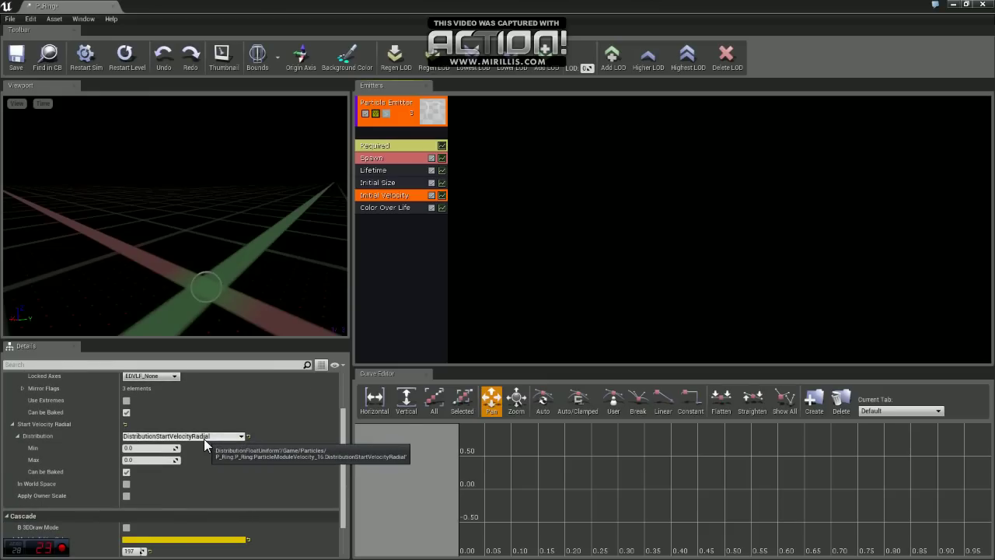
click(382, 207)
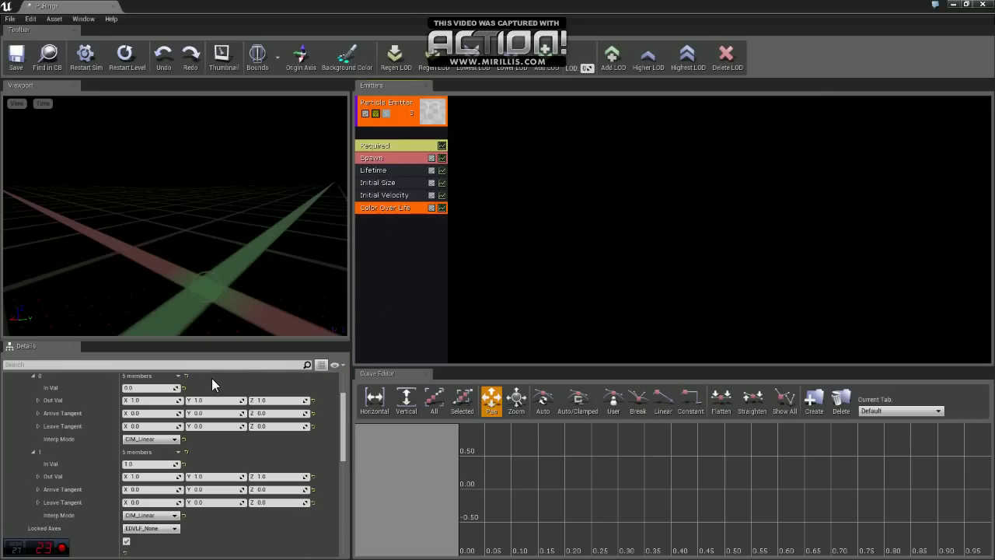
drag(340, 420, 341, 384)
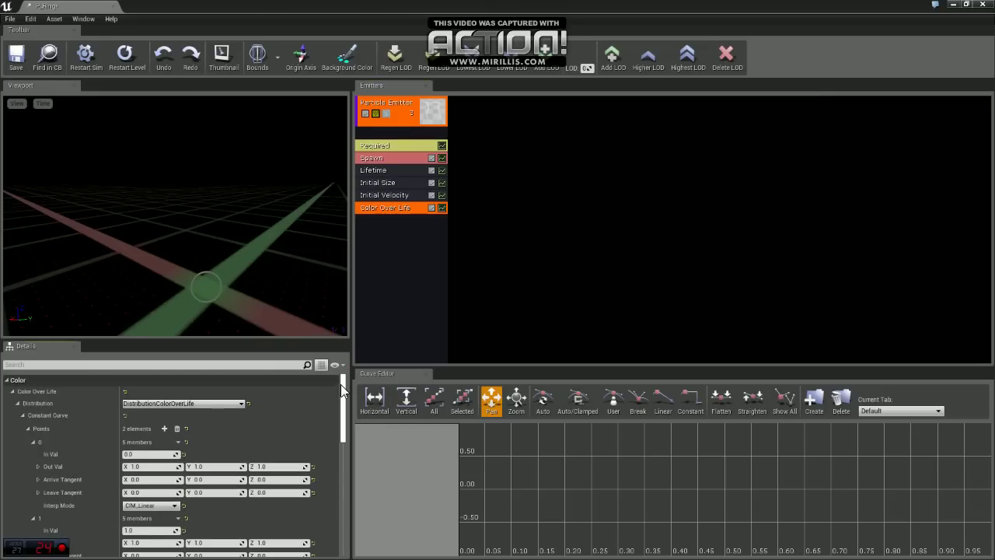
click(185, 403)
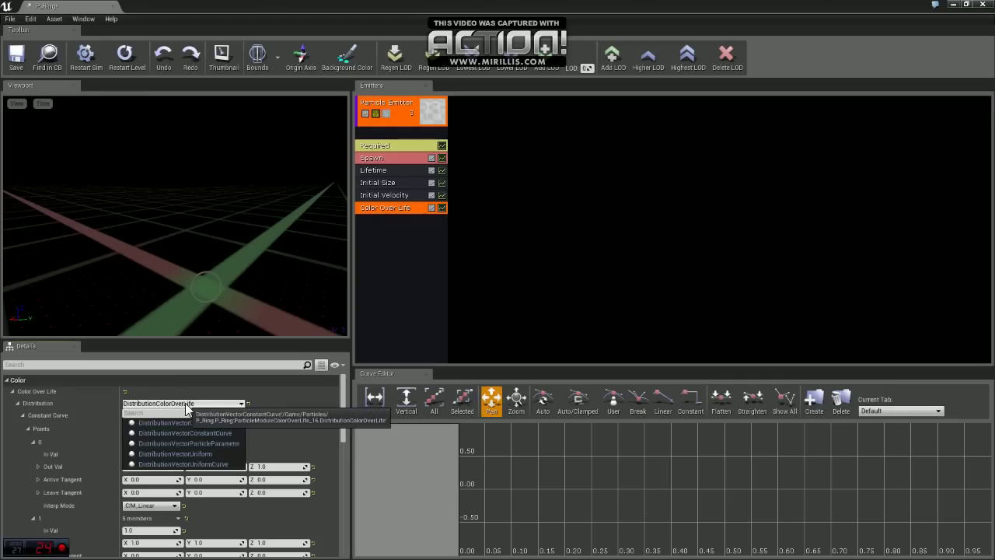
click(215, 434)
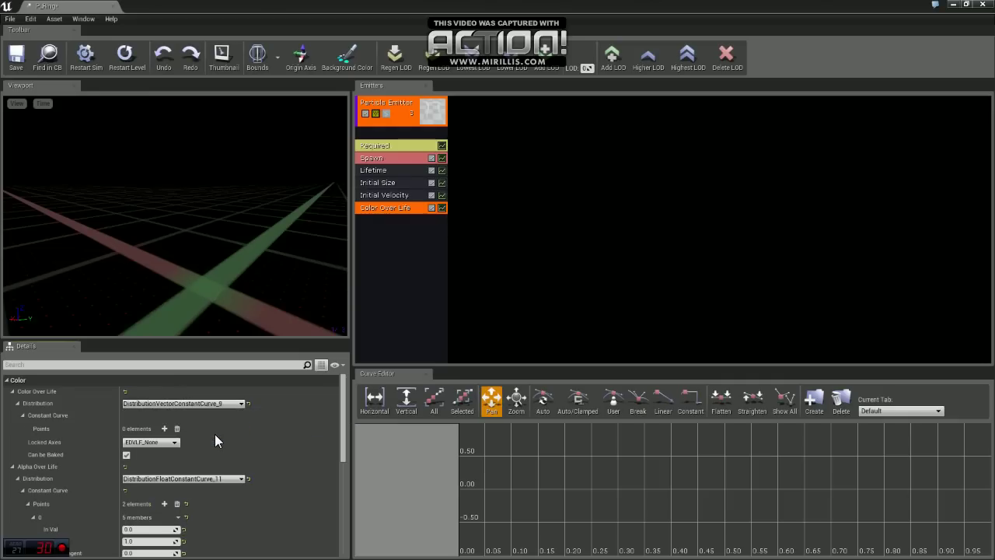
click(163, 427)
click(163, 428)
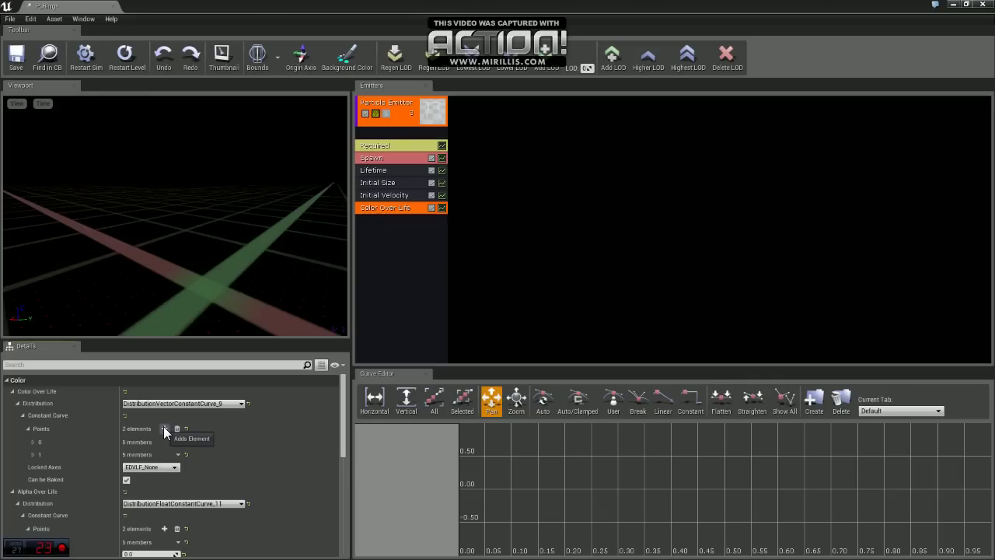
Set the Out Val of Color Over Life point 0 to X 1, Y 1 and Z 512
click(33, 442)
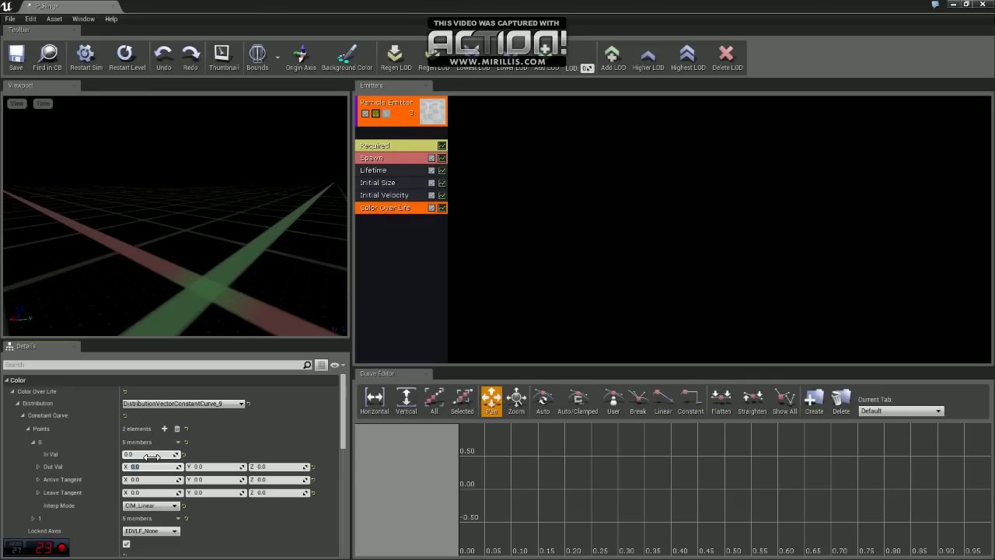
key(Tab)
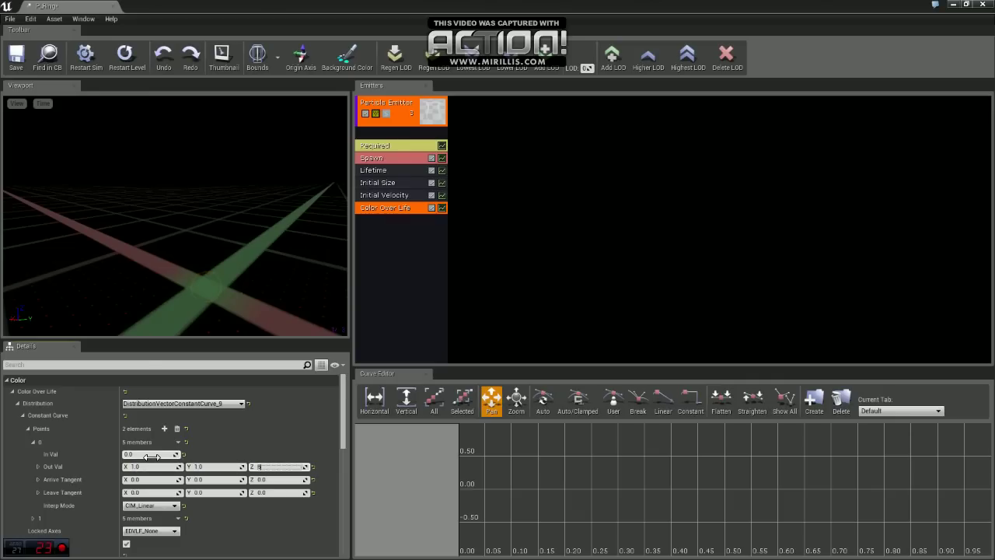
text(512)
key(Tab)
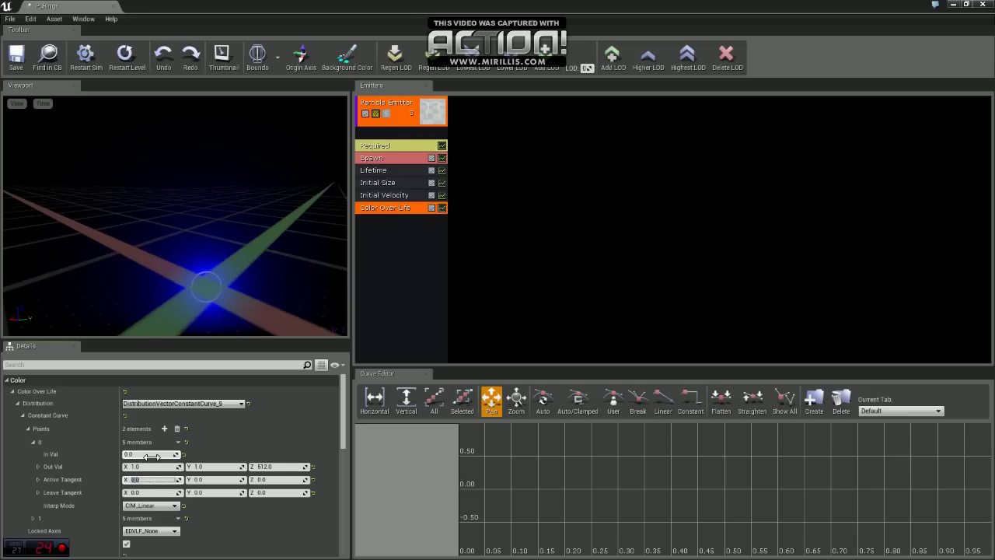
Set Color Over Life point 1 to In Val 1 and Out Val 1 on X, Y and Z
click(340, 411)
drag(345, 433, 328, 442)
click(32, 481)
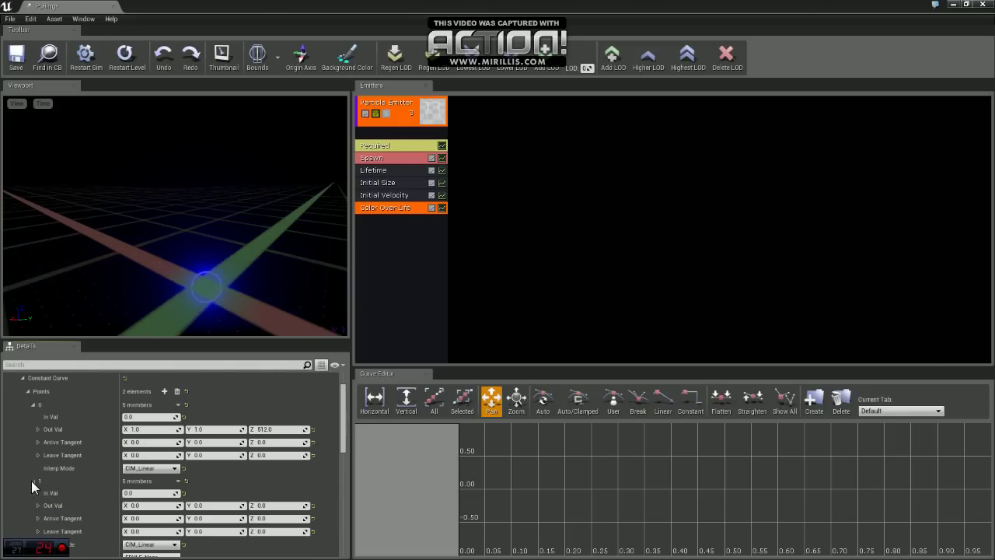
scroll(20, 488, down, 2)
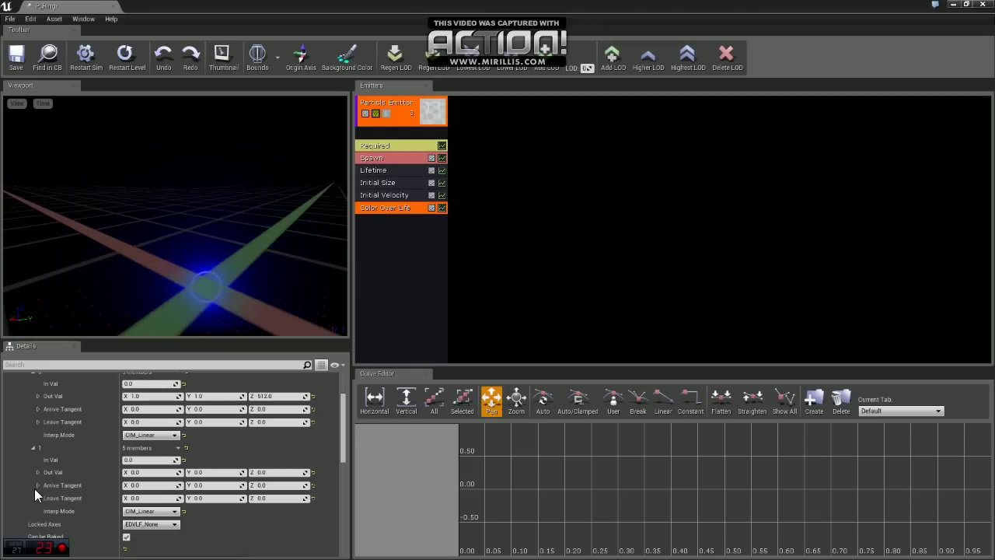
click(160, 460)
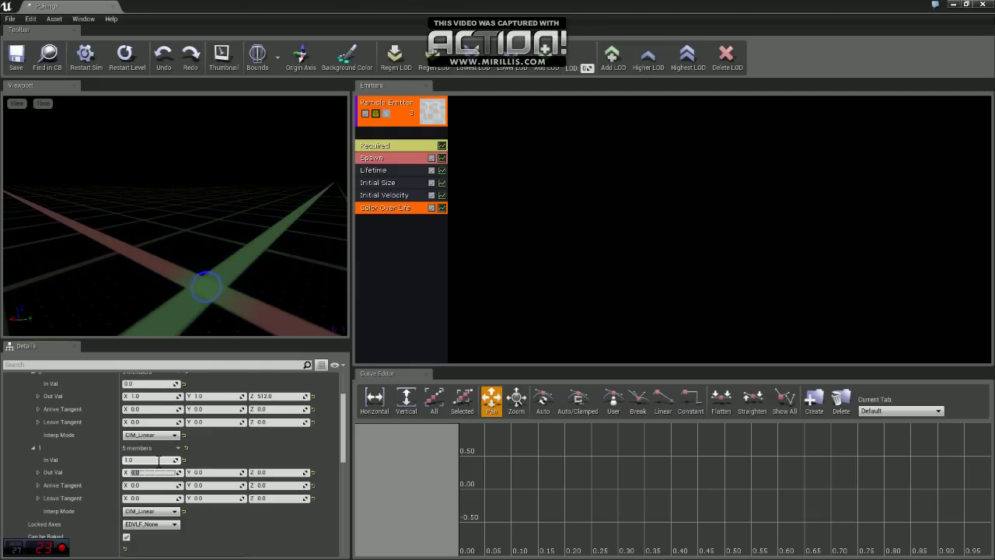
text(1)
key(Tab)
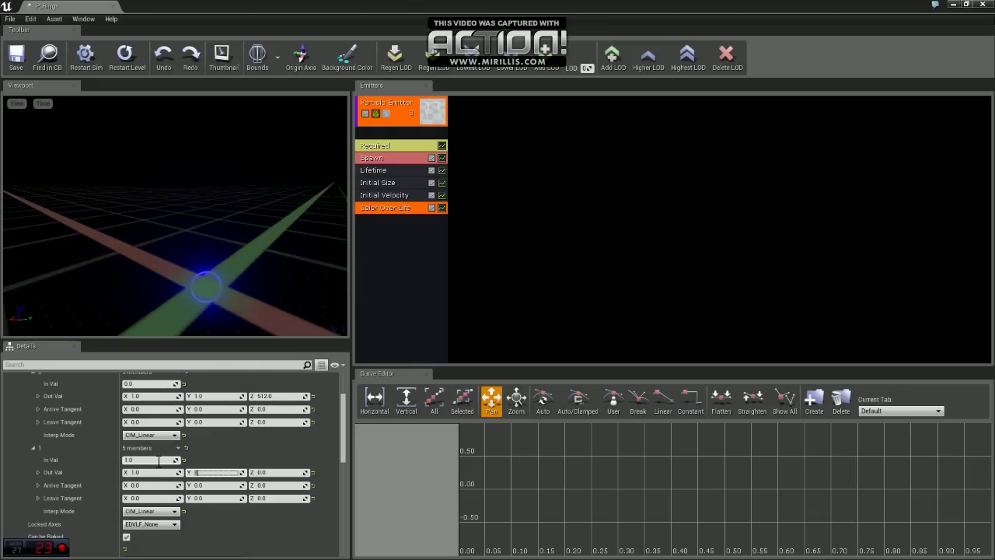
text(1)
key(Tab)
text(1)
key(Tab)
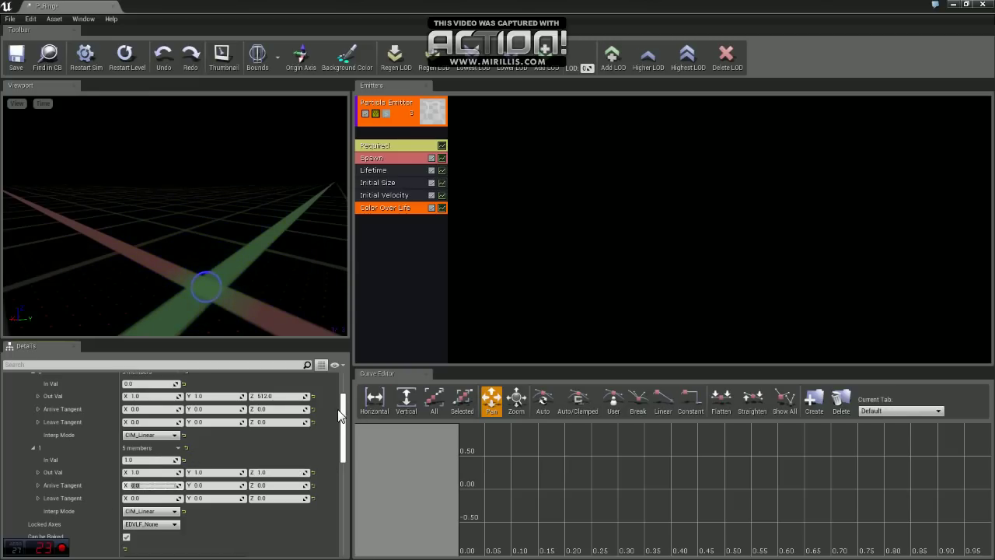
drag(342, 429, 337, 470)
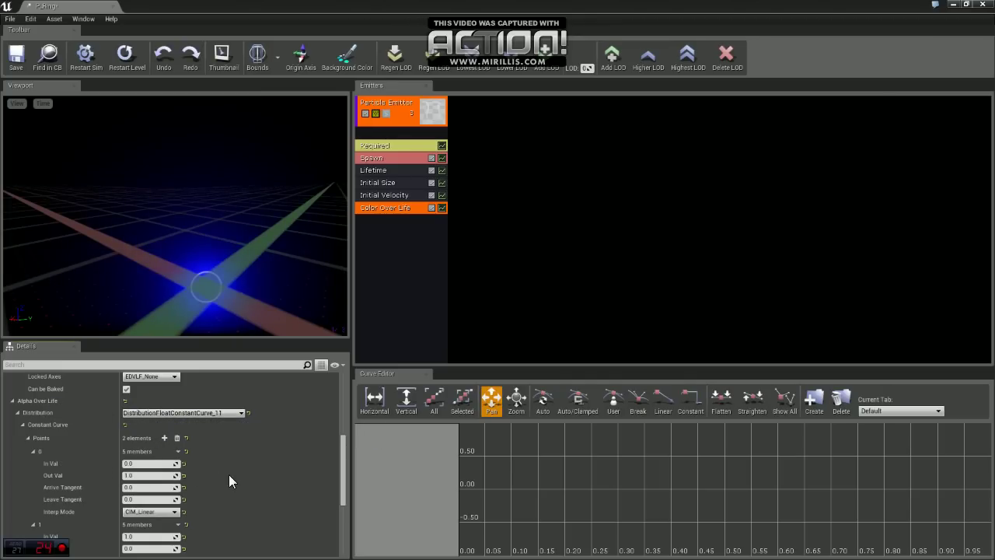
drag(345, 457, 345, 472)
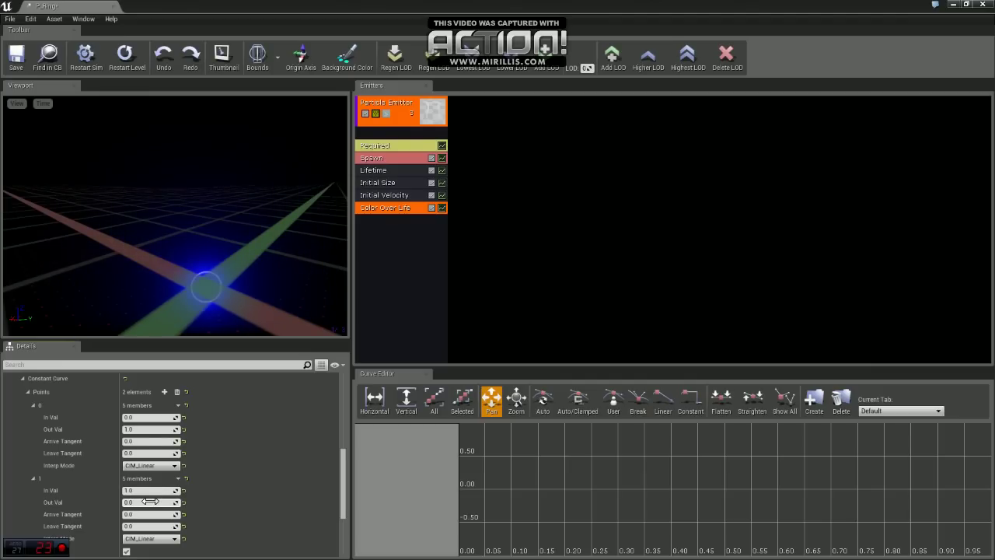
Add a Size By Life module to the particle emitter
right_click(394, 241)
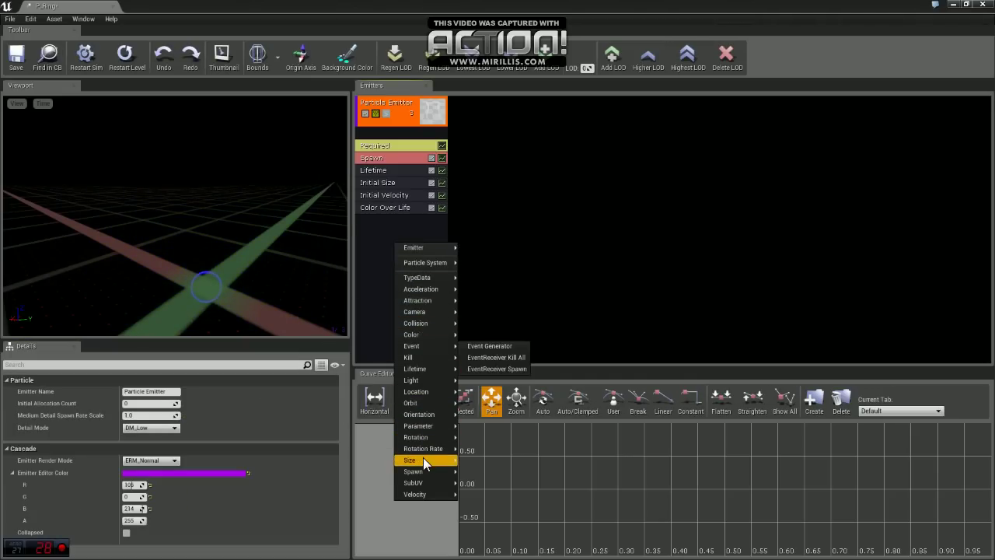
mouse_move(423, 459)
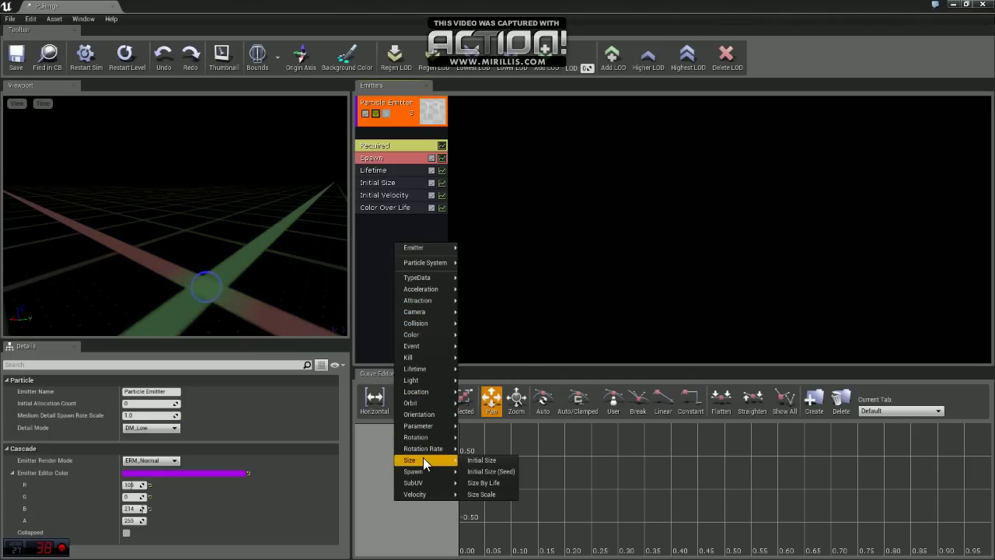
click(483, 482)
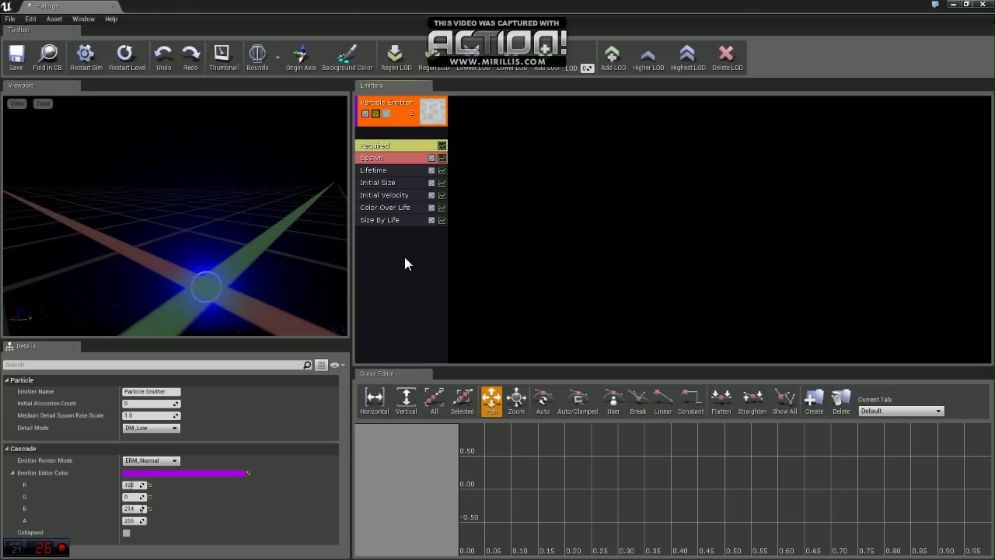
Set the Size By Life module's Life Multiplier distribution to a new DistributionVectorConstantCurve and add two curve points
click(374, 220)
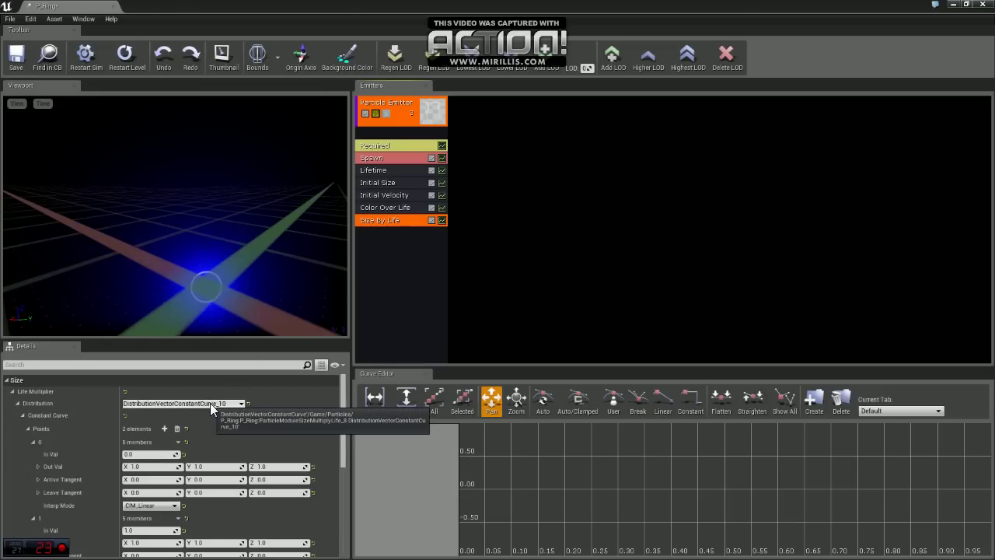
click(210, 403)
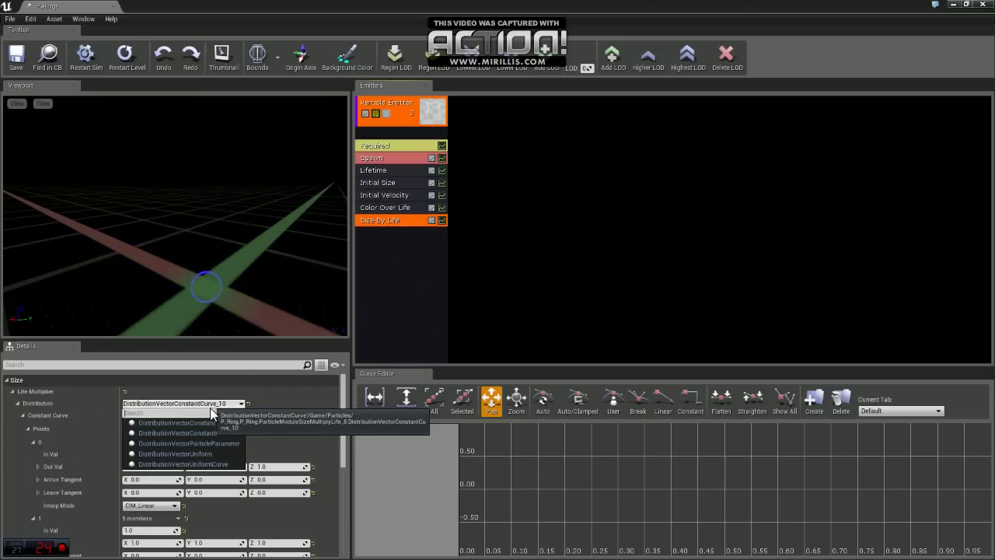
click(207, 432)
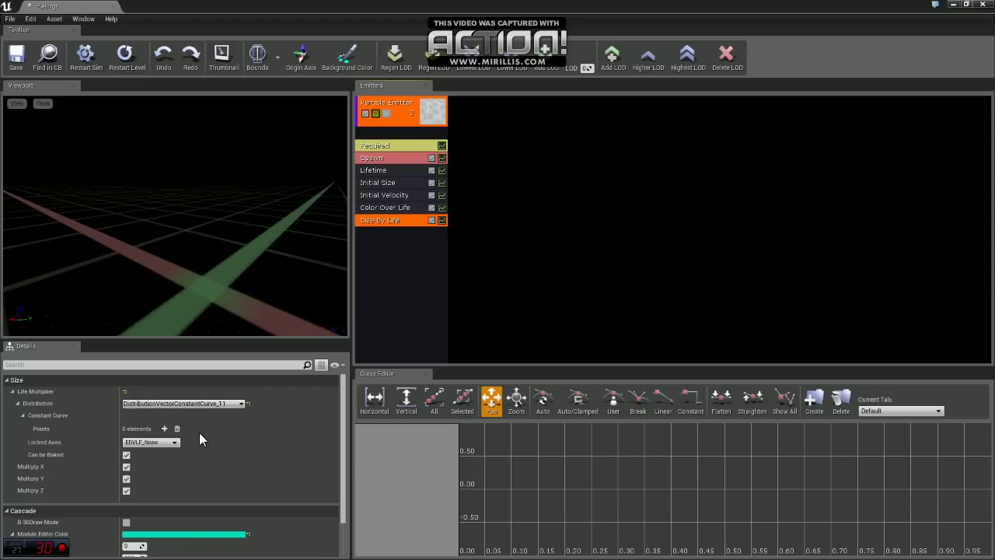
click(165, 428)
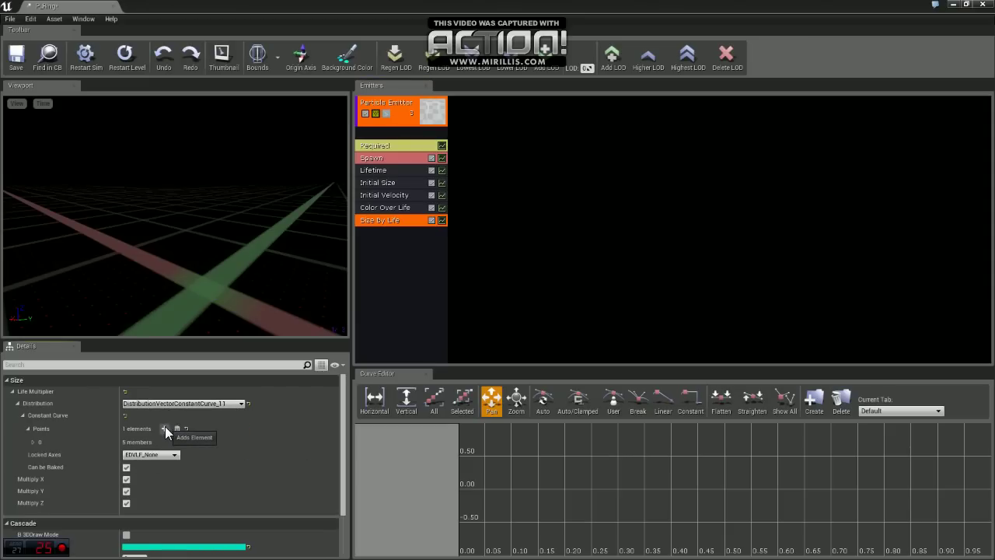
click(165, 429)
Set the Out Val of Life Multiplier point 0 to 1 on X, Y and Z
click(33, 442)
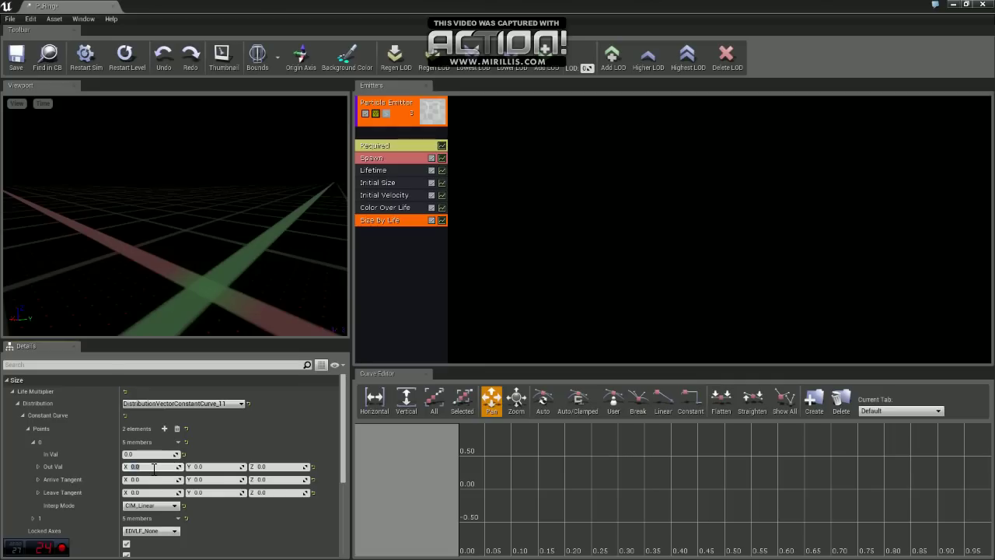
key(Tab)
text(1)
key(Tab)
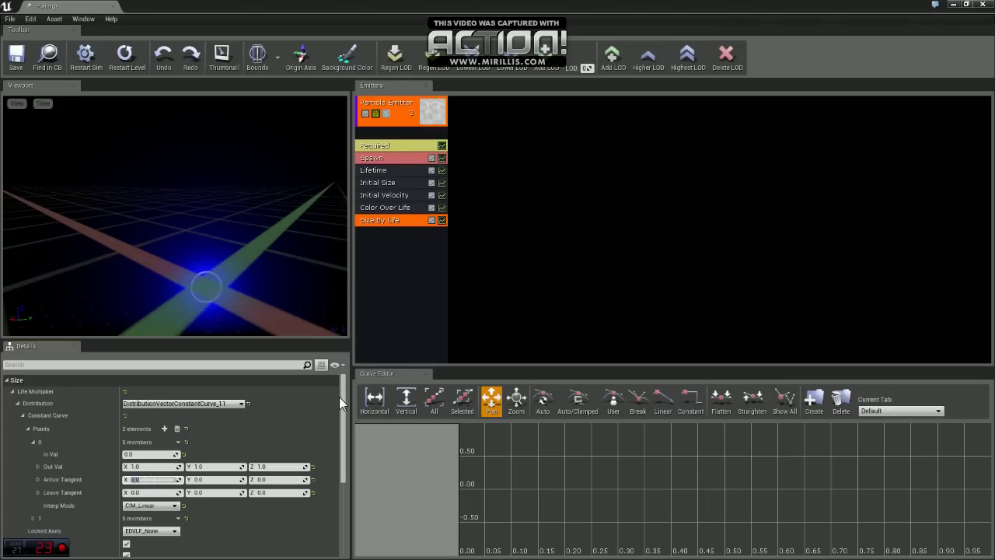
Set Life Multiplier point 1 to In Val 1 and Out Val 10 on X, Y and Z
scroll(341, 396, down, 3)
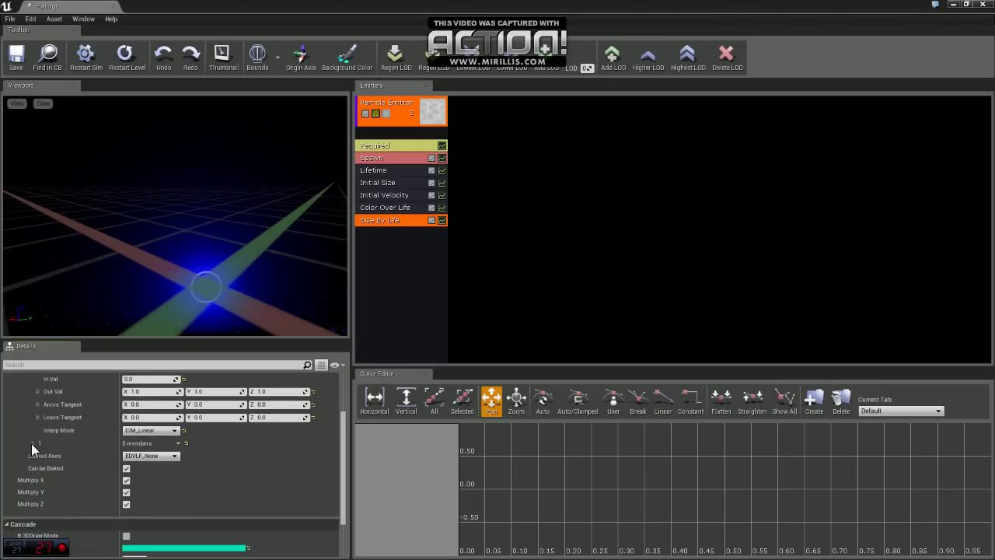
click(32, 443)
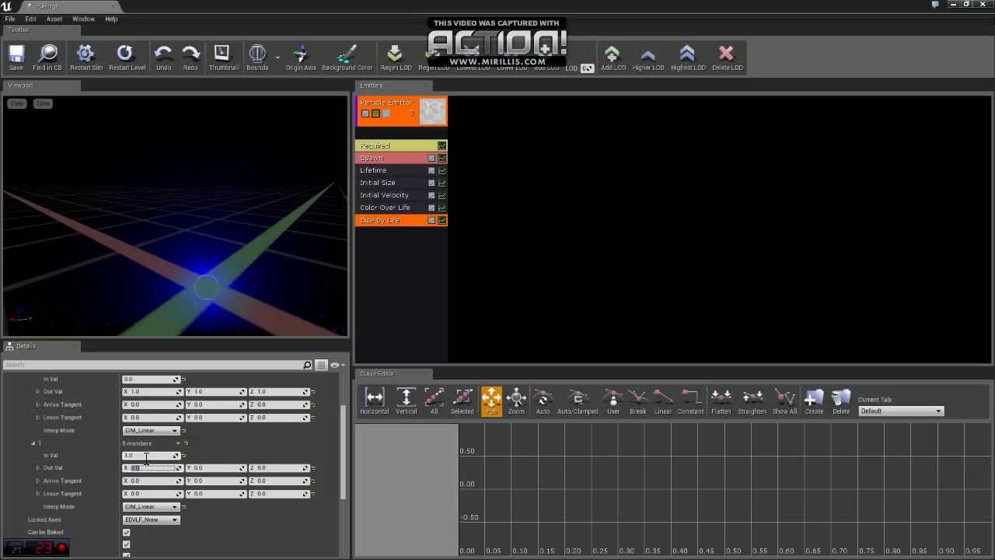
text(10)
key(Tab)
text(10)
key(Tab)
text(10)
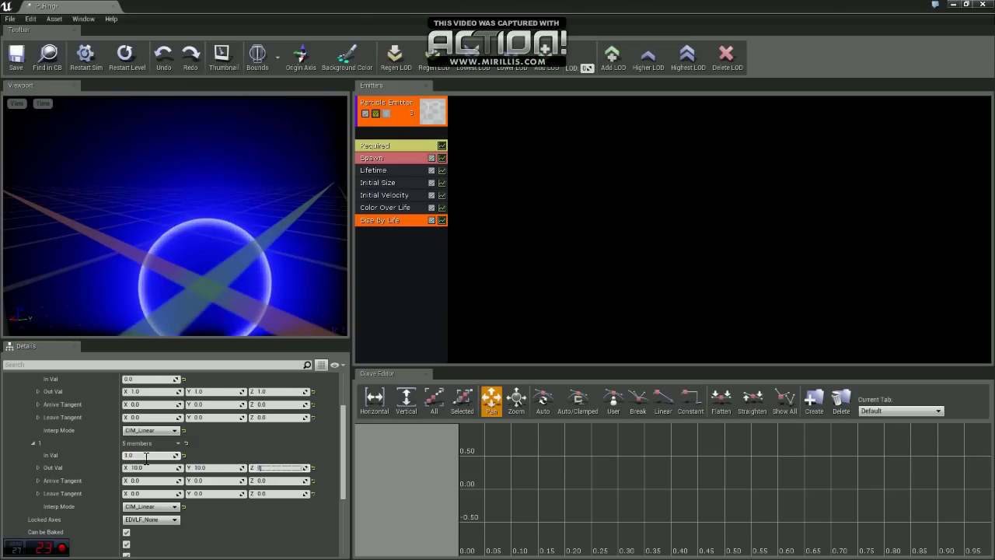
key(Tab)
Add a Lock Axis orientation module to the particle emitter and open its settings
right_drag(288, 276, 305, 263)
drag(241, 249, 262, 266)
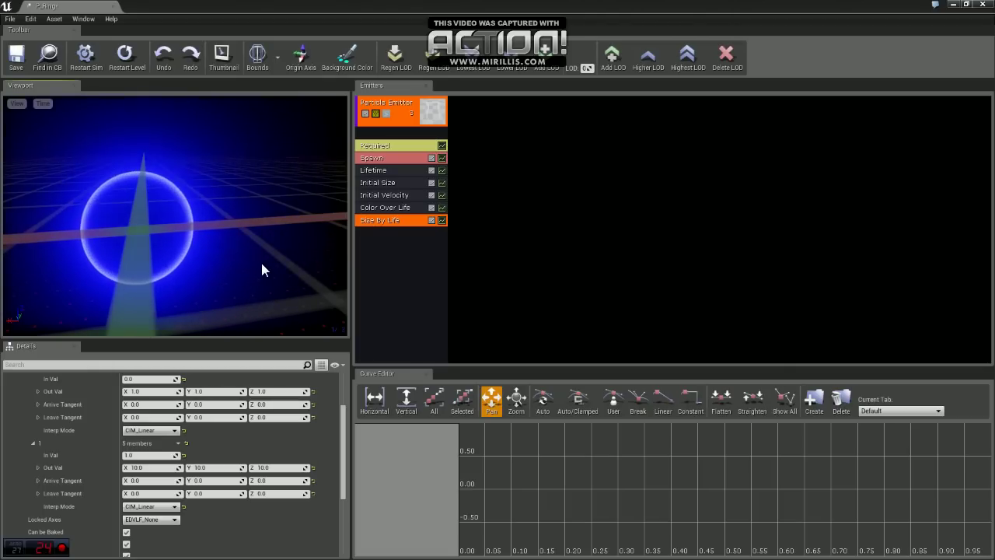
right_click(386, 252)
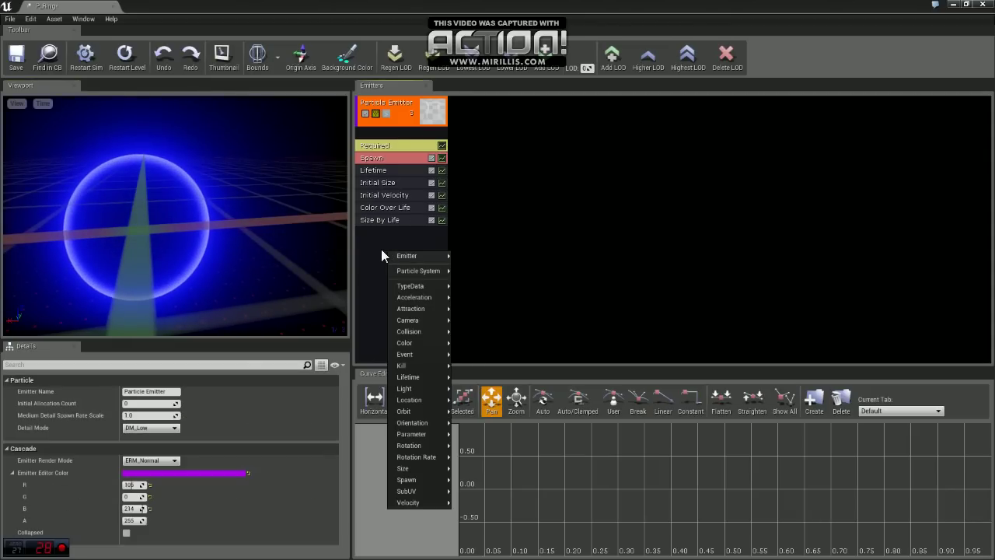
right_drag(282, 220, 200, 242)
drag(313, 223, 283, 221)
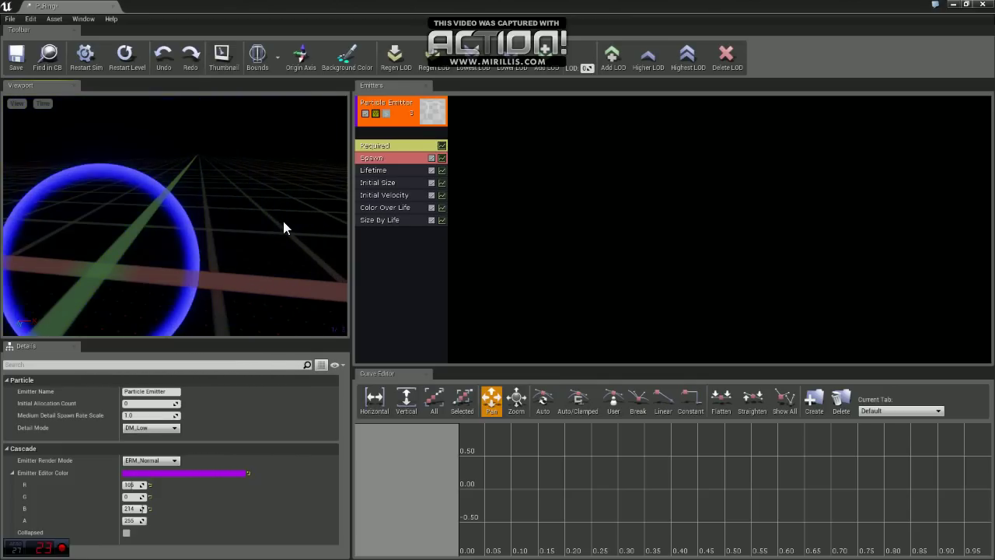
right_click(380, 251)
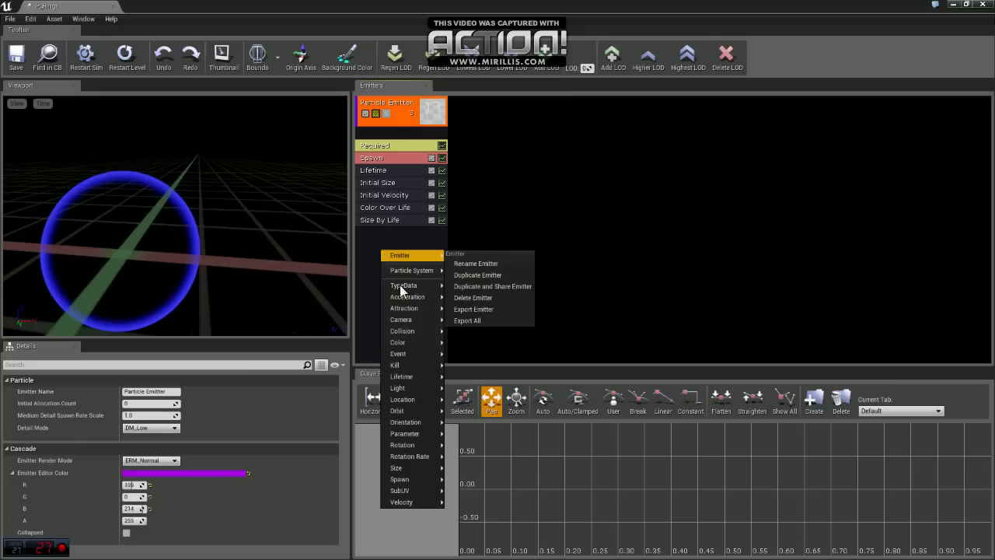
mouse_move(426, 422)
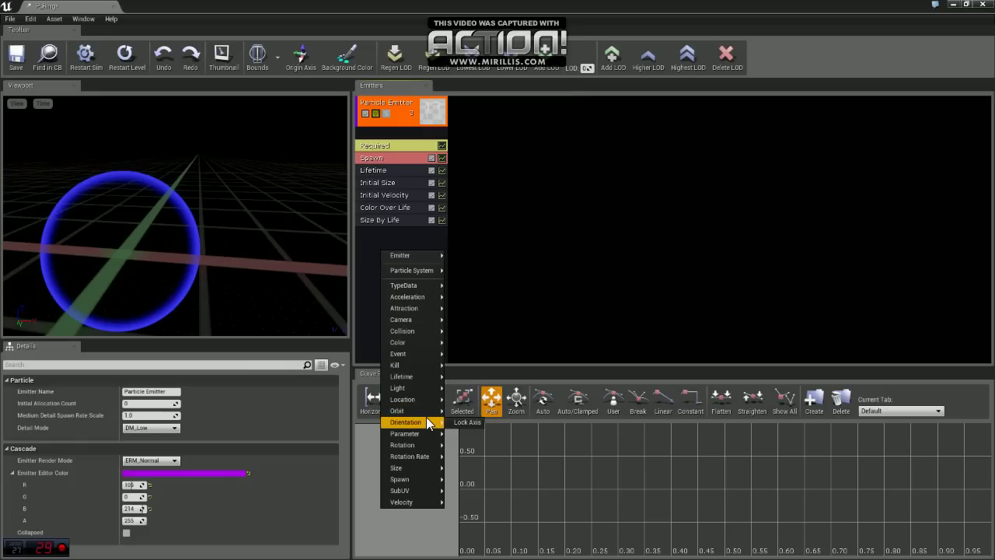
click(461, 422)
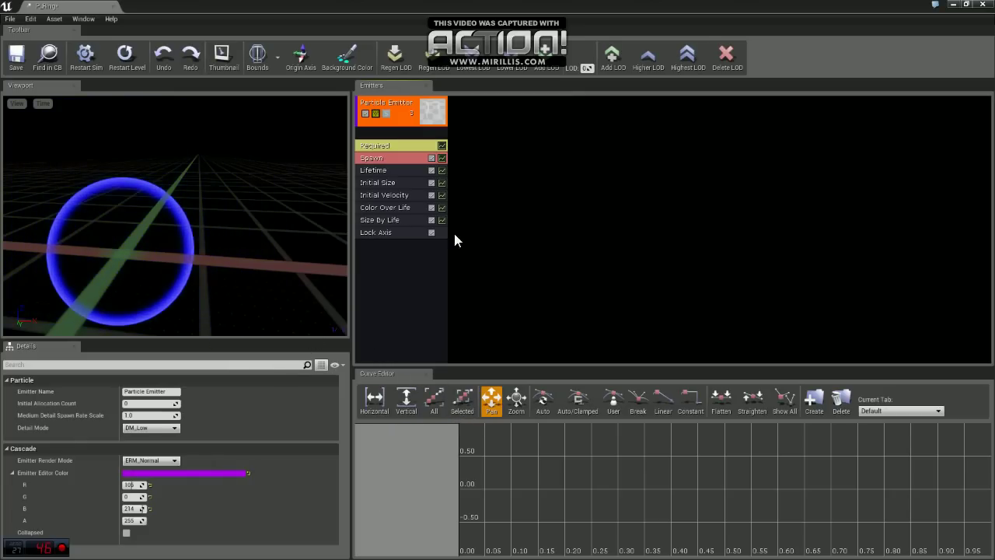
click(397, 232)
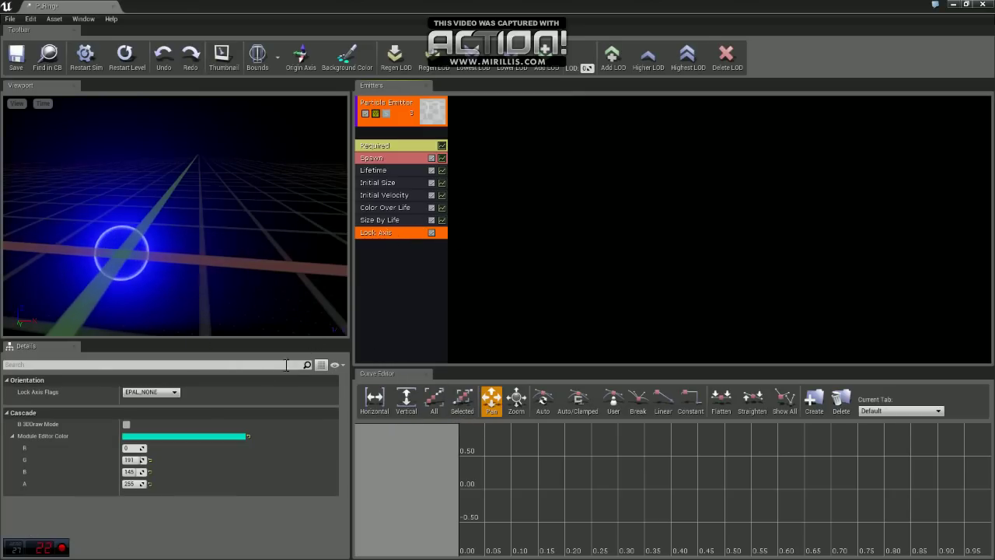
Set the Lock Axis module's Lock Axis Flags to EPAL_X and check the ring's orientation in the preview
click(174, 391)
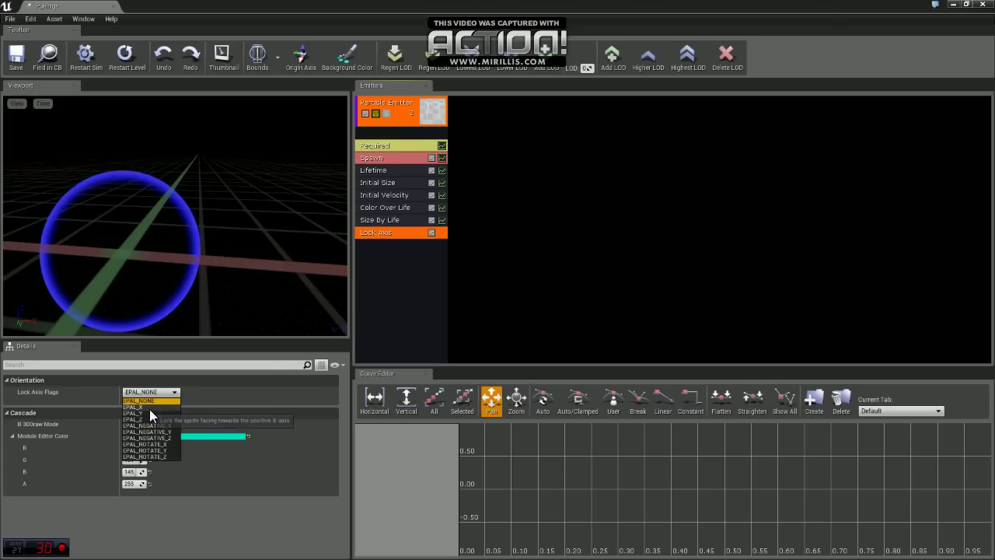
click(149, 408)
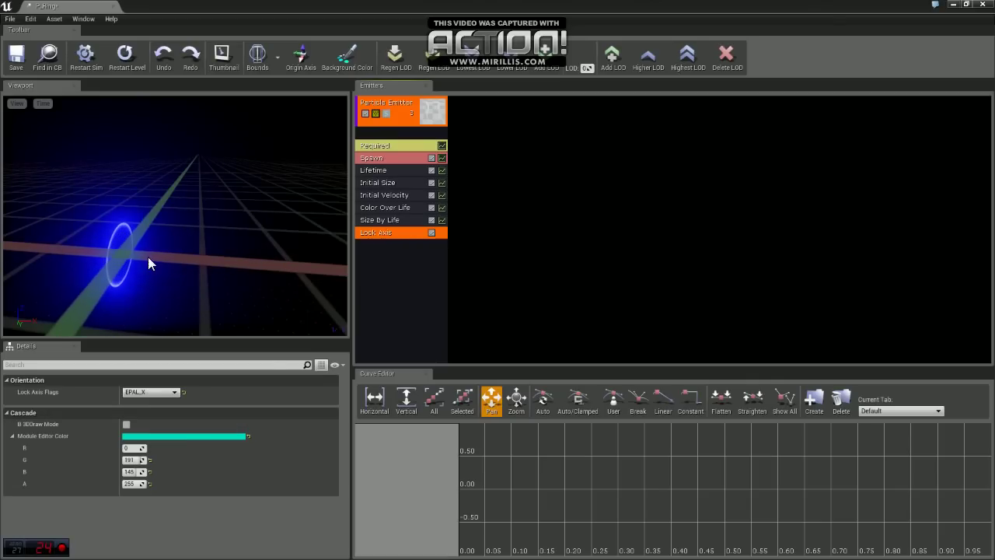
drag(148, 257, 217, 234)
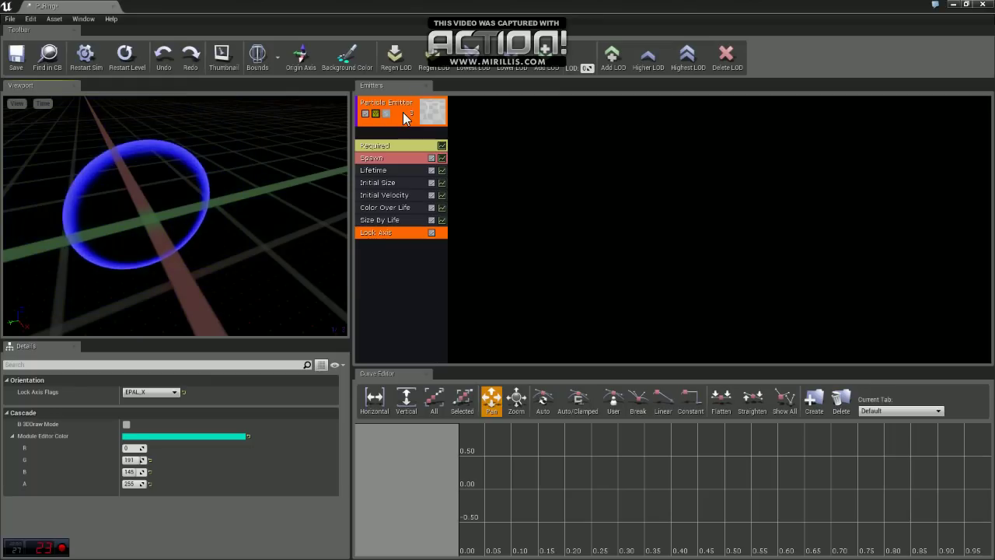
Duplicate the particle emitter together with all its modules
right_click(403, 112)
mouse_move(448, 119)
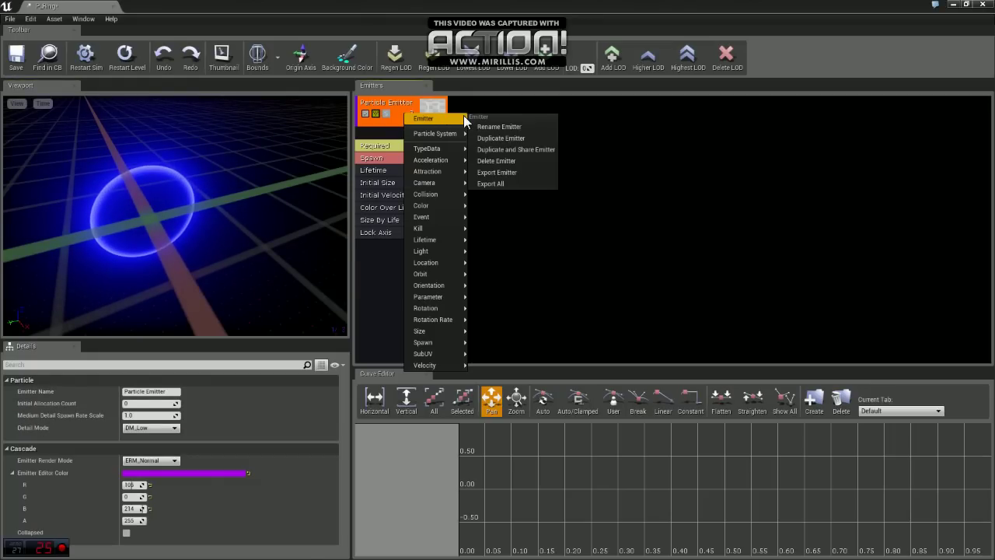
click(509, 139)
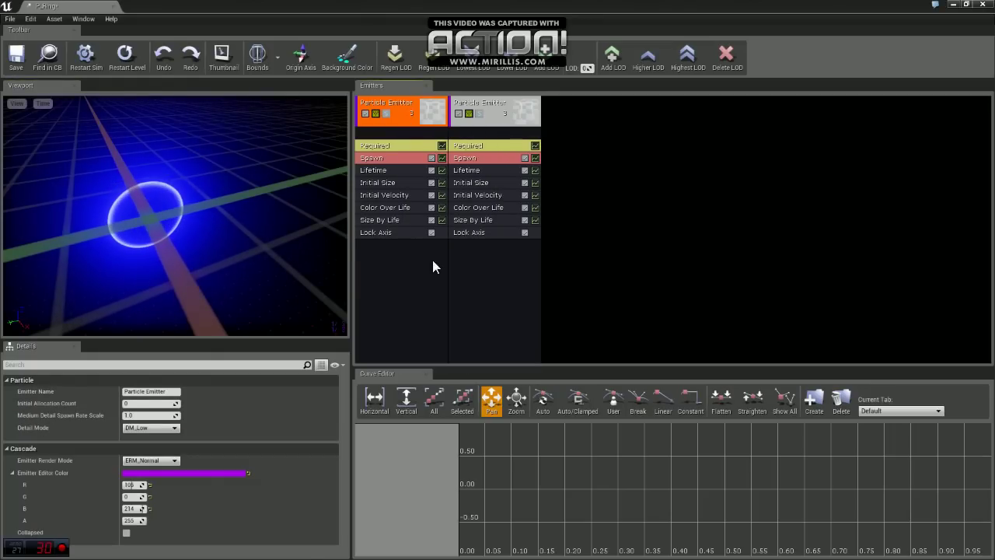
Try EPAL_Y as the duplicated emitter's Lock Axis Flags, inspect the crossed rings, and restore EPAL_X
click(487, 233)
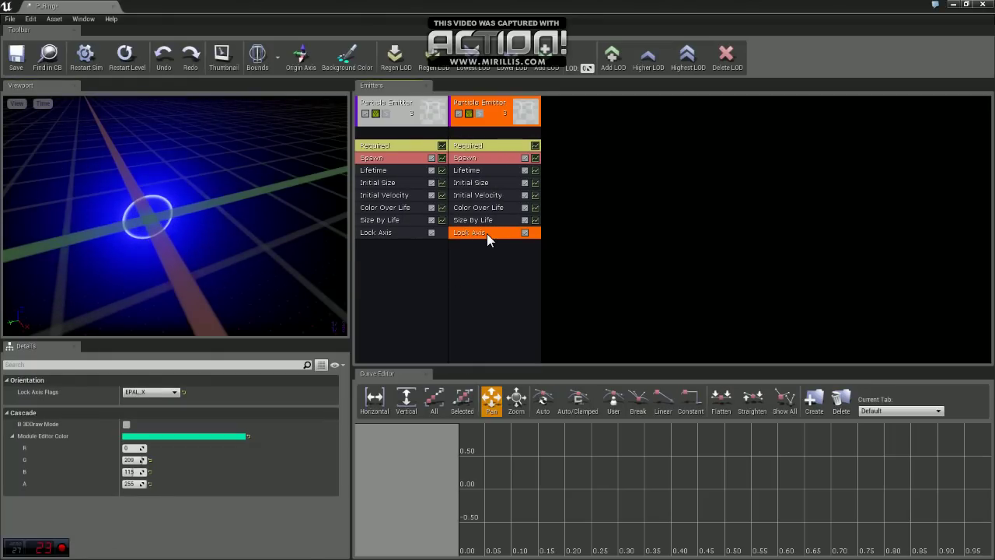
click(175, 392)
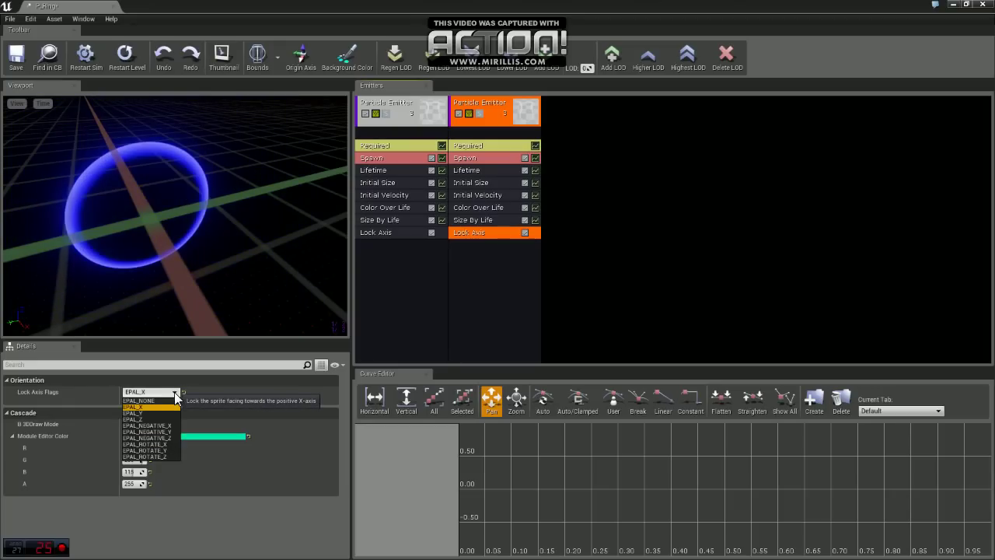
click(157, 412)
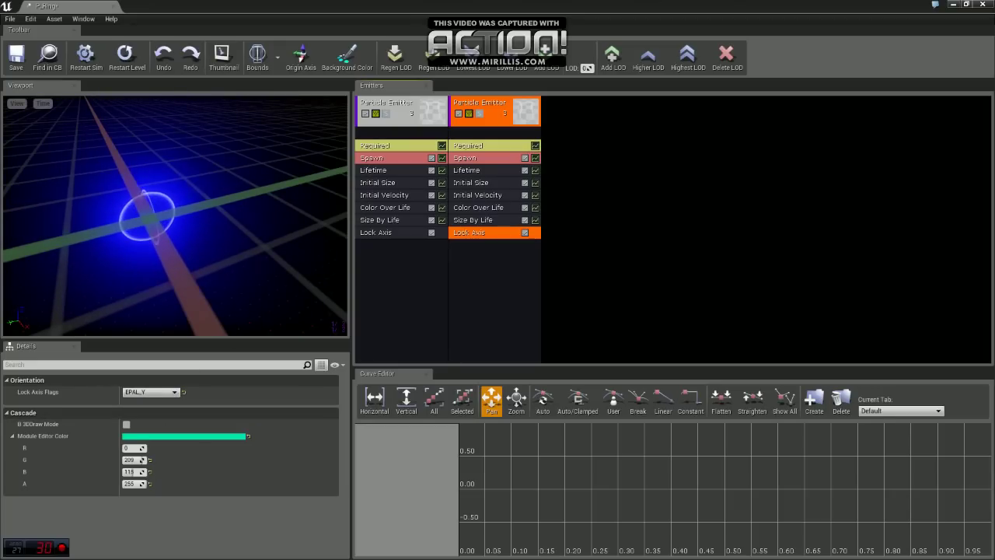
drag(233, 225, 50, 214)
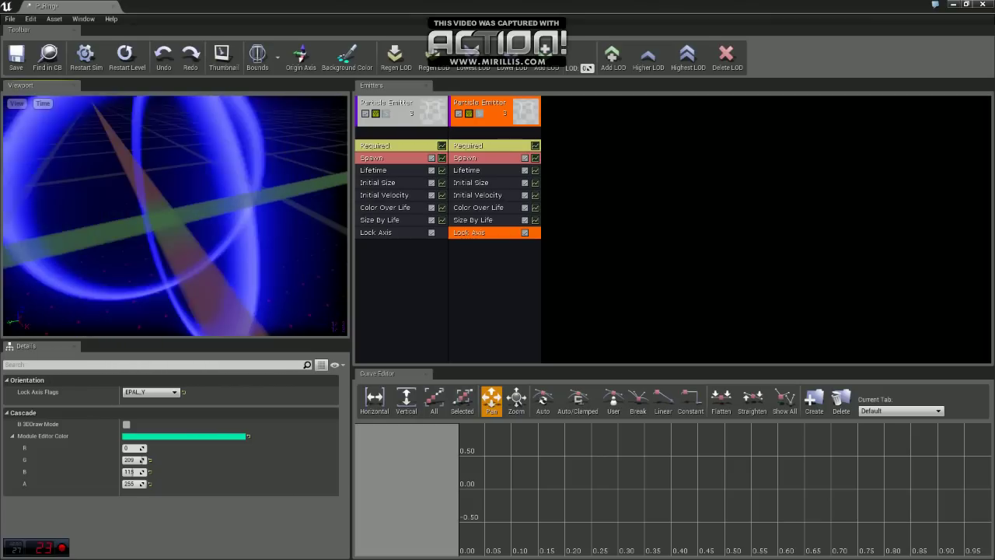
drag(226, 299, 240, 330)
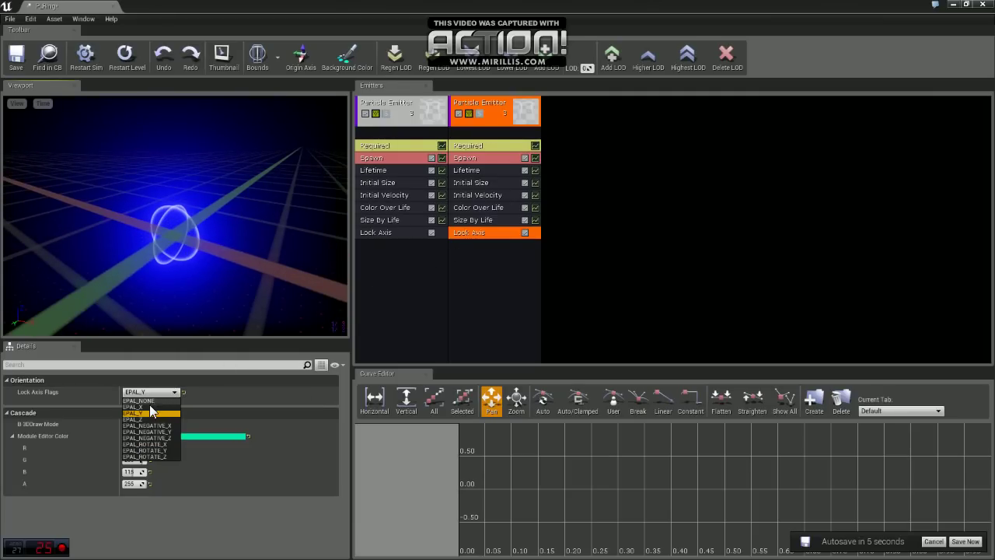
click(142, 413)
drag(316, 234, 334, 188)
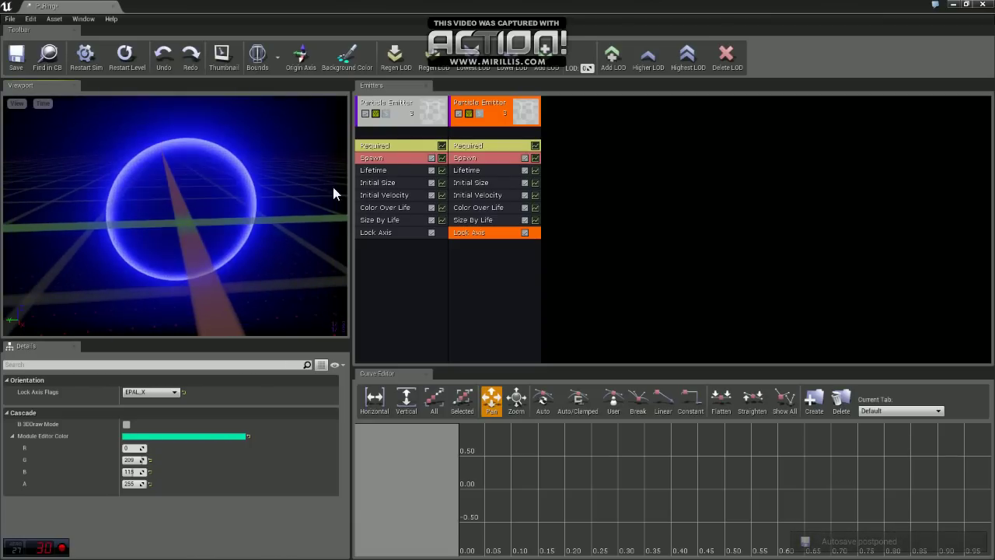
Set the duplicated emitter's Initial Size Max to 17 on X, Y and Z
click(485, 183)
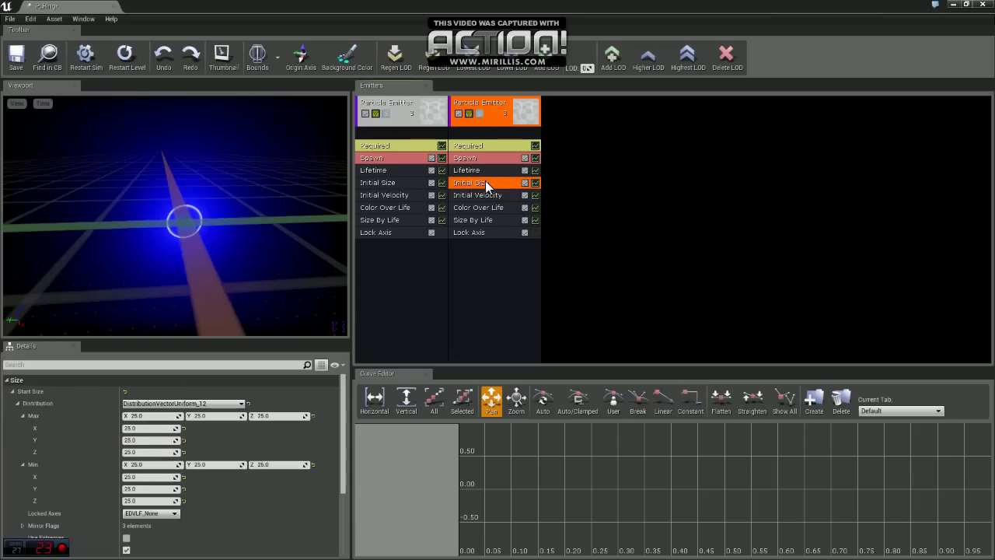
click(153, 418)
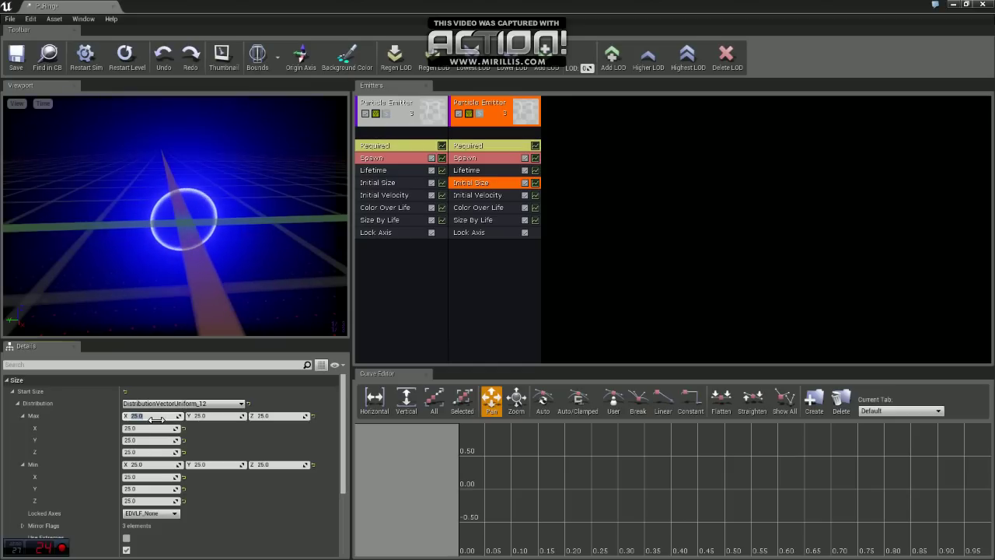
text(17)
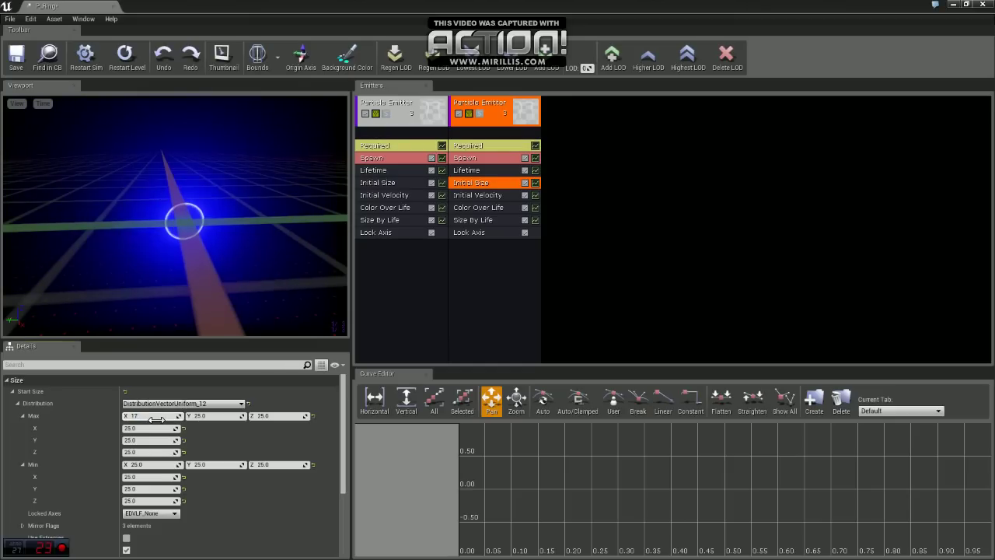
text(17)
key(Tab)
text(17)
key(Tab)
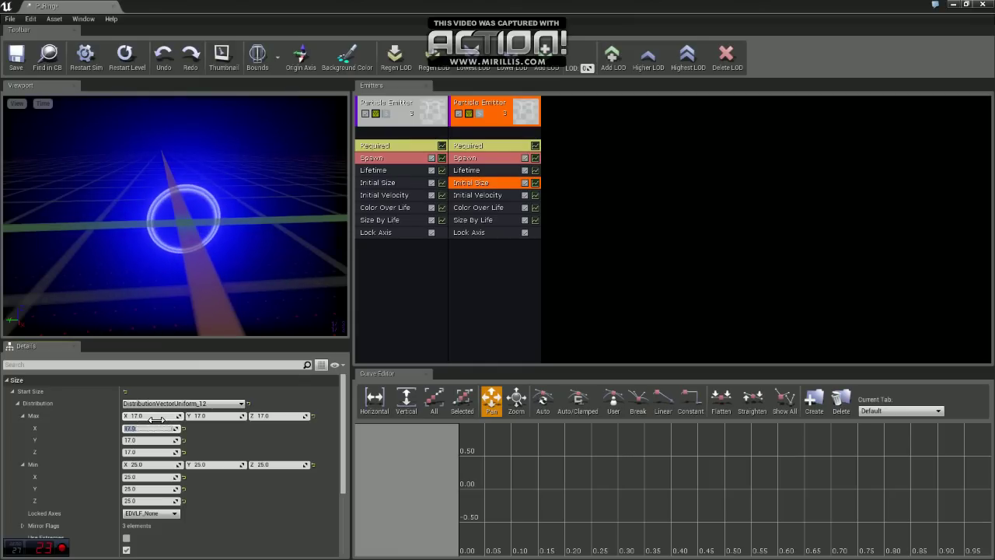
Set the duplicated emitter's Initial Size Min to 17 on X, Y and Z and check both rings in the preview
click(146, 465)
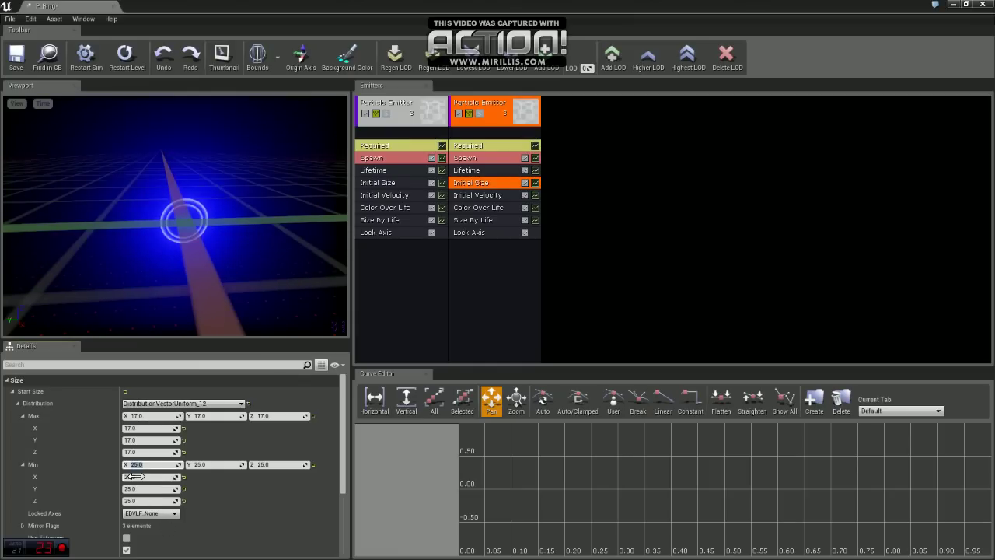
text(17)
key(Tab)
text(17)
key(Tab)
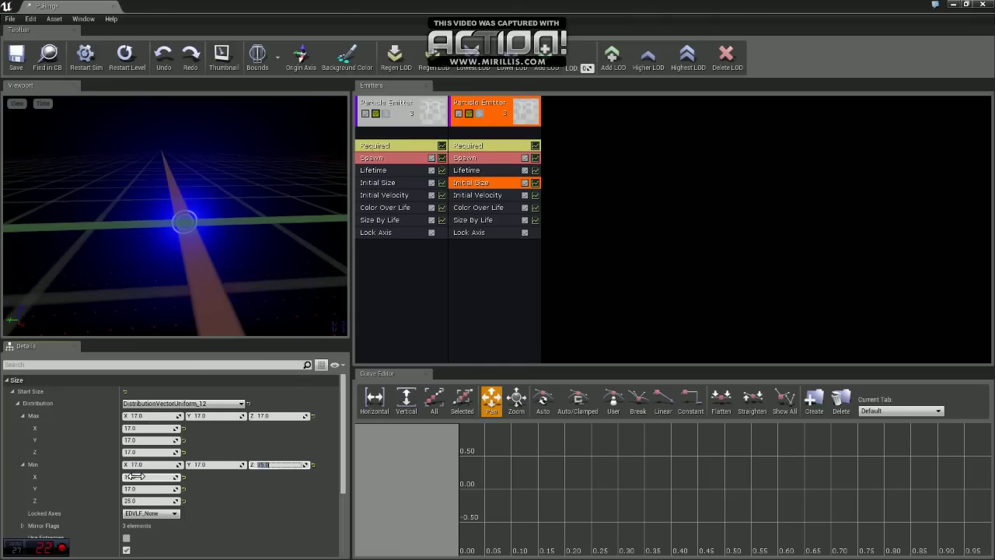
text(17)
key(Return)
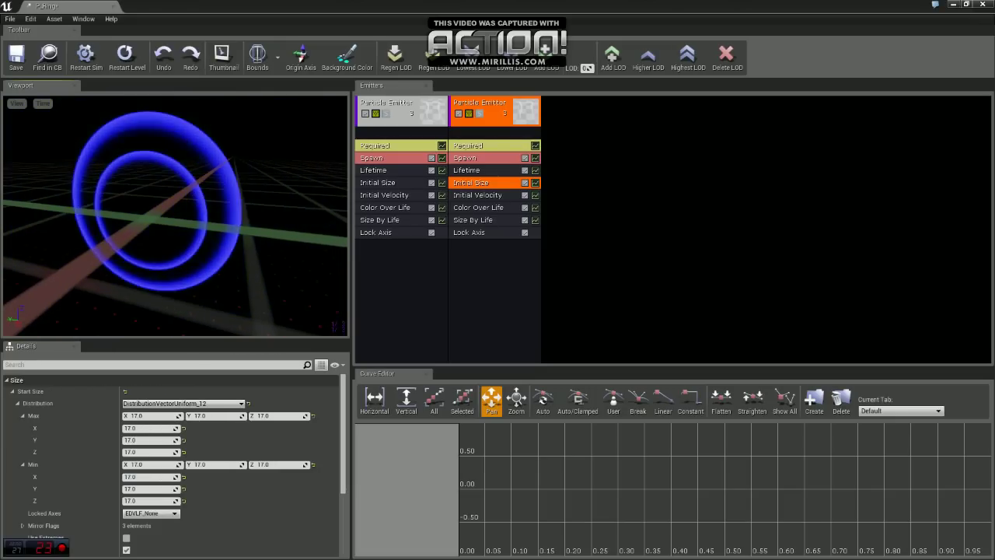
drag(227, 287, 303, 264)
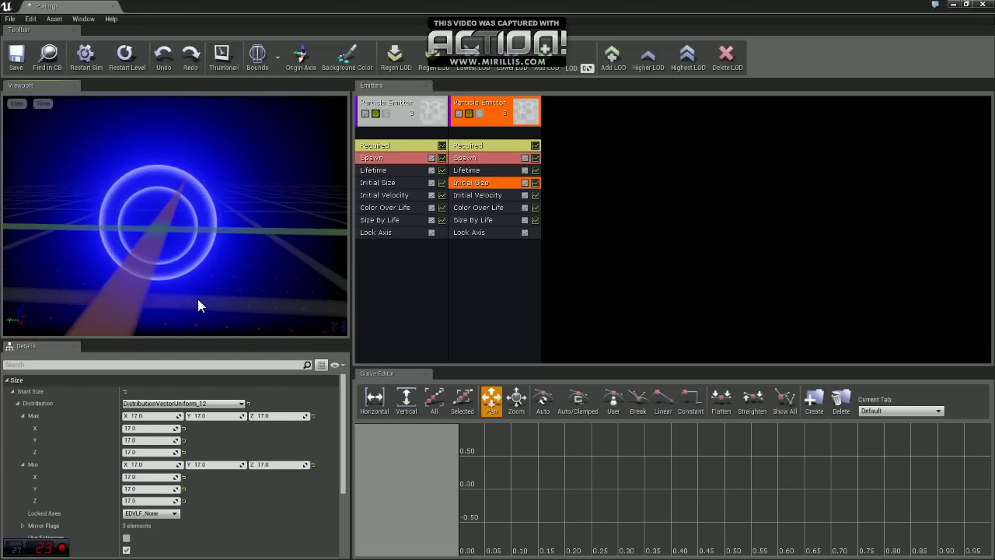
Set the Out Val of point 0 in the duplicated emitter's Color Over Life to Y 512 and Z 1
click(491, 207)
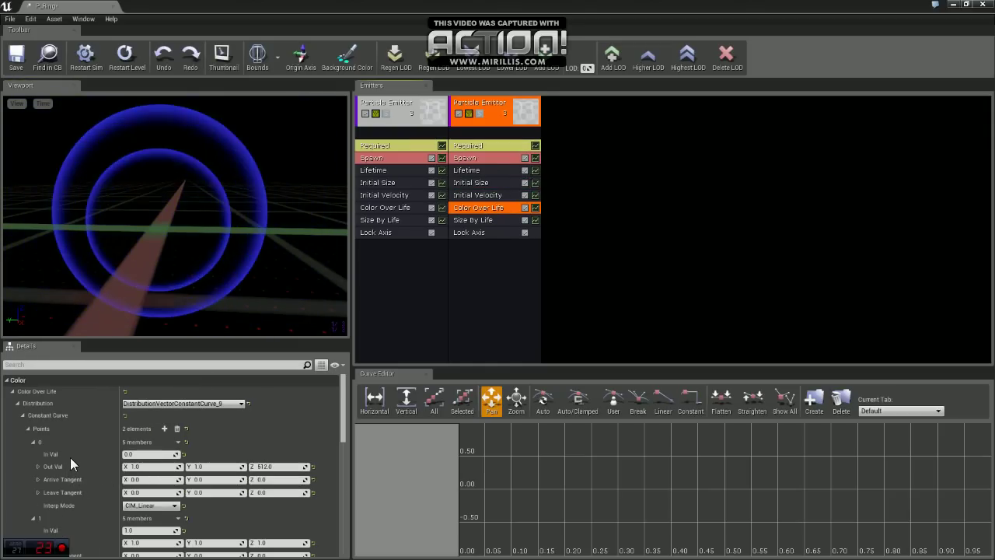
click(212, 469)
text(512)
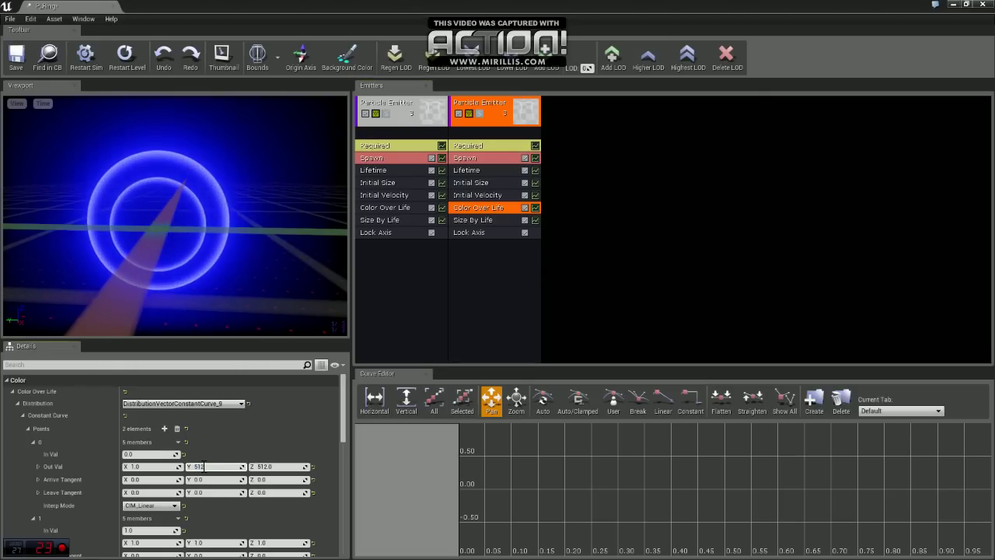
key(Tab)
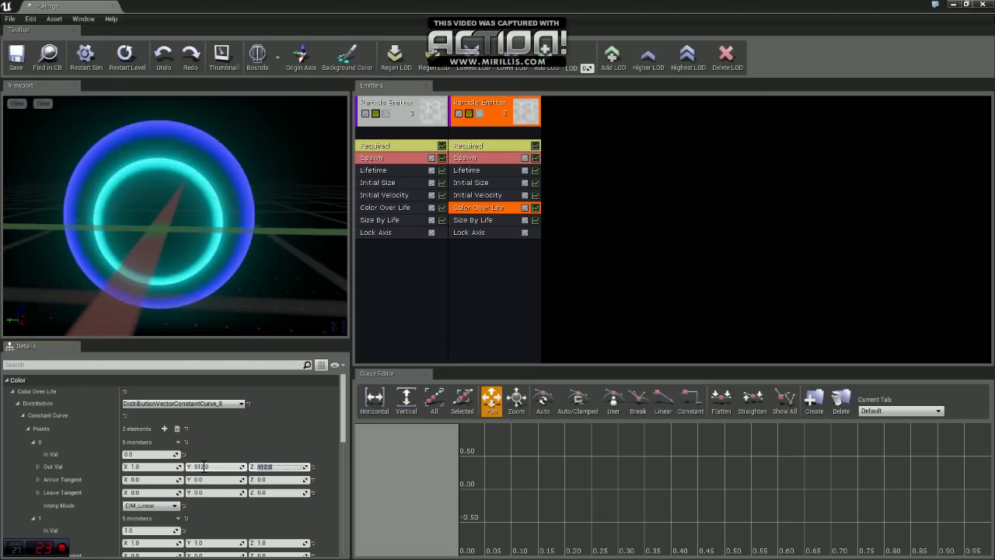
text(1)
key(Tab)
Examine the two concentric rings' colours and expansion in the preview from several angles
drag(137, 260, 168, 257)
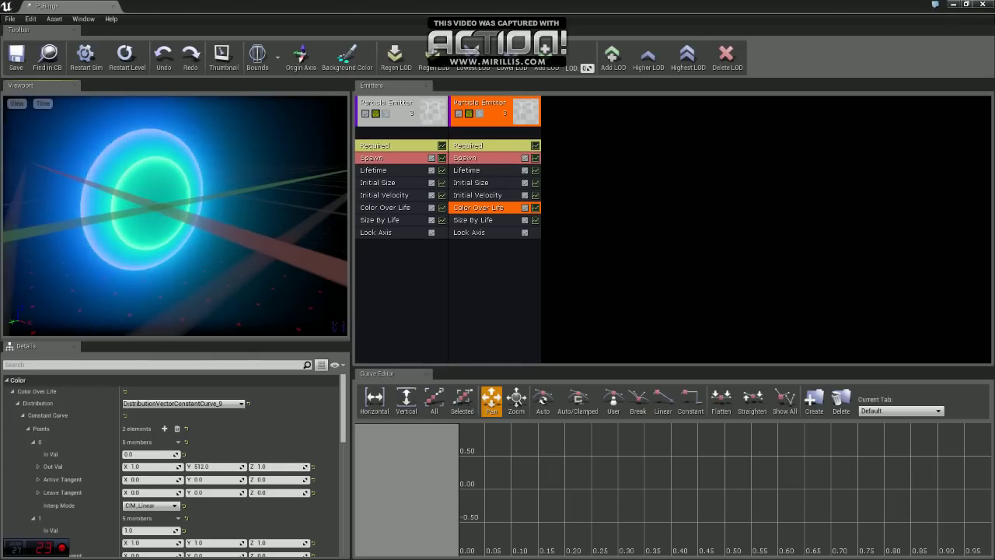
drag(233, 264, 70, 265)
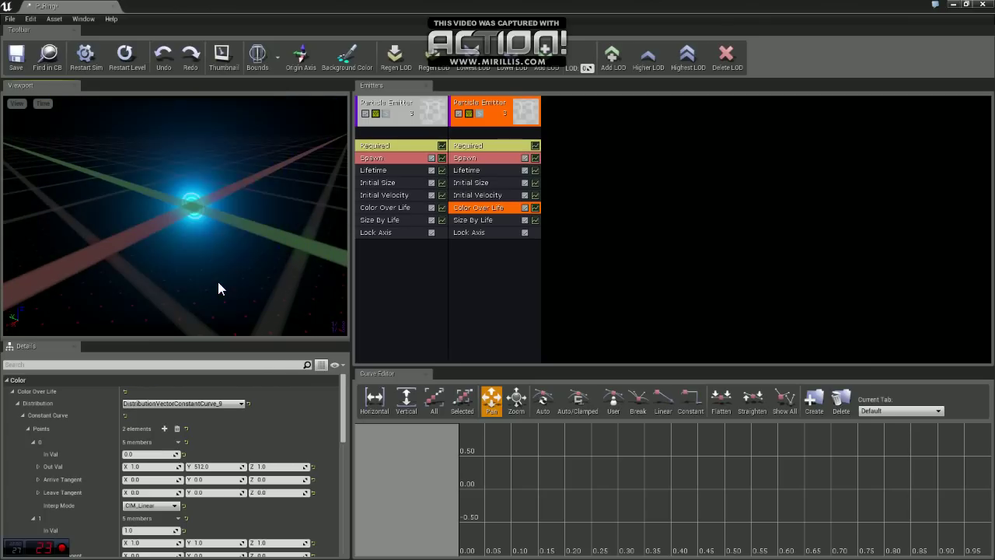
right_drag(217, 282, 218, 257)
mouse_move(217, 281)
mouse_down()
mouse_move(280, 281)
mouse_move(224, 281)
mouse_up()
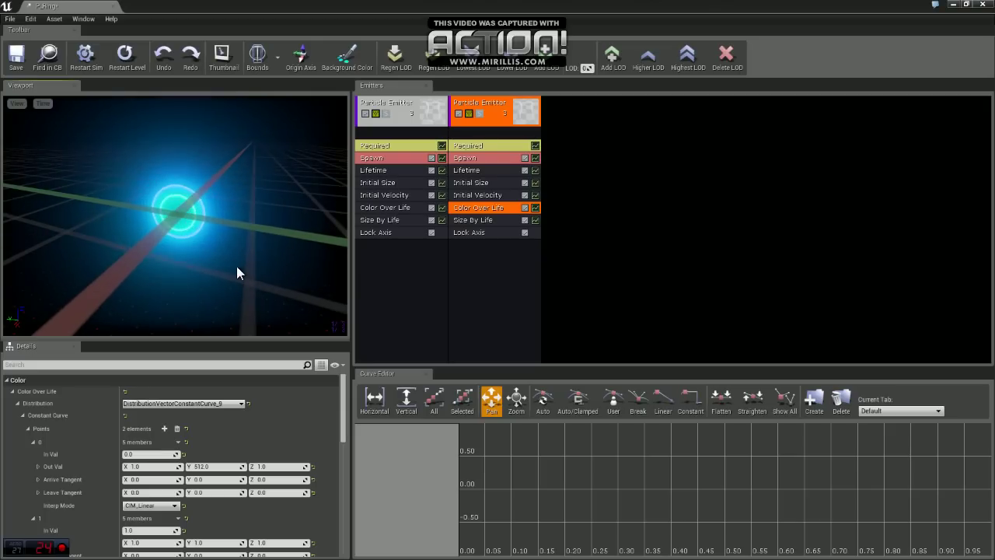
mouse_move(238, 271)
mouse_down()
mouse_move(327, 269)
mouse_move(238, 272)
mouse_up()
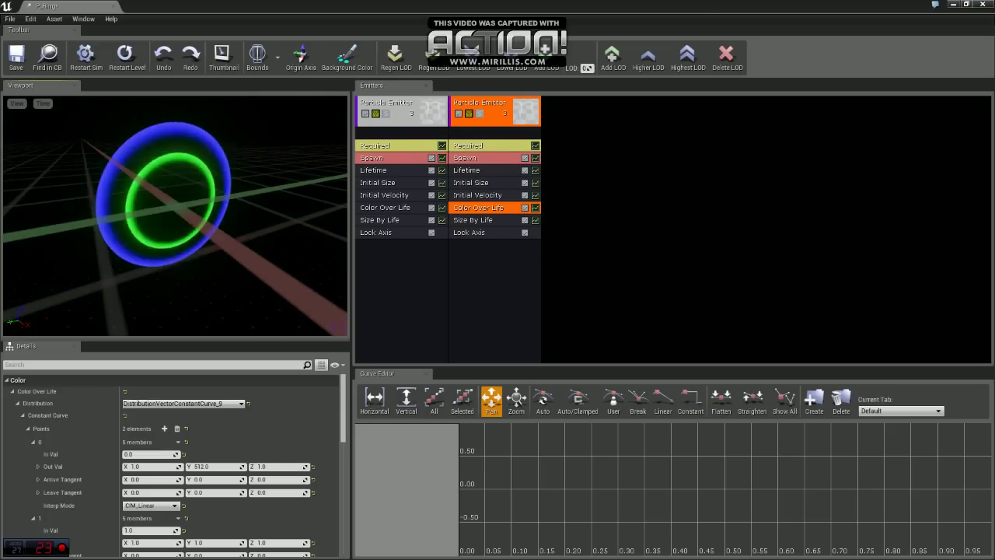